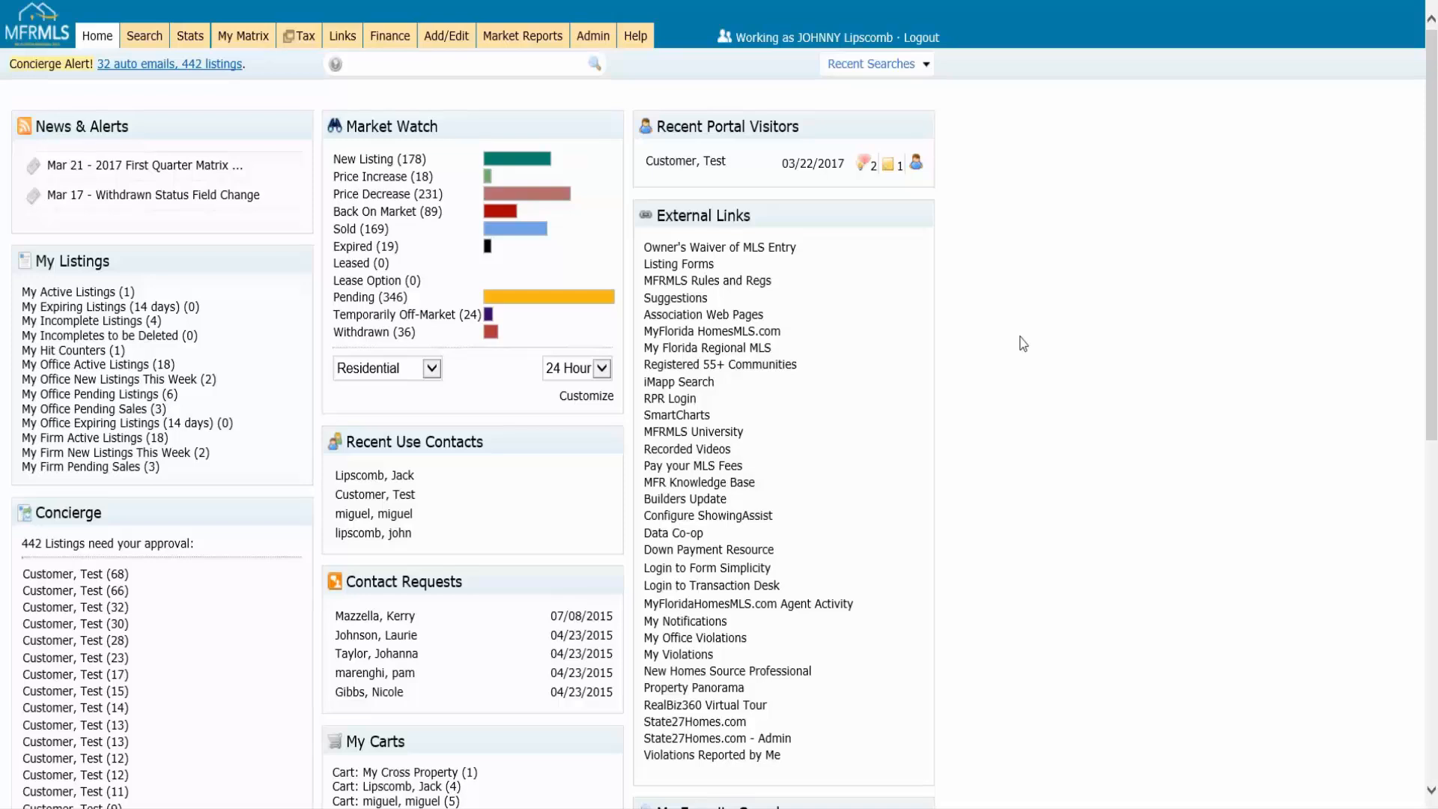
# Step: Check the saved carts listed under My Carts on the home page
pyautogui.scroll(-5, 1023, 344)
pyautogui.click(420, 399)
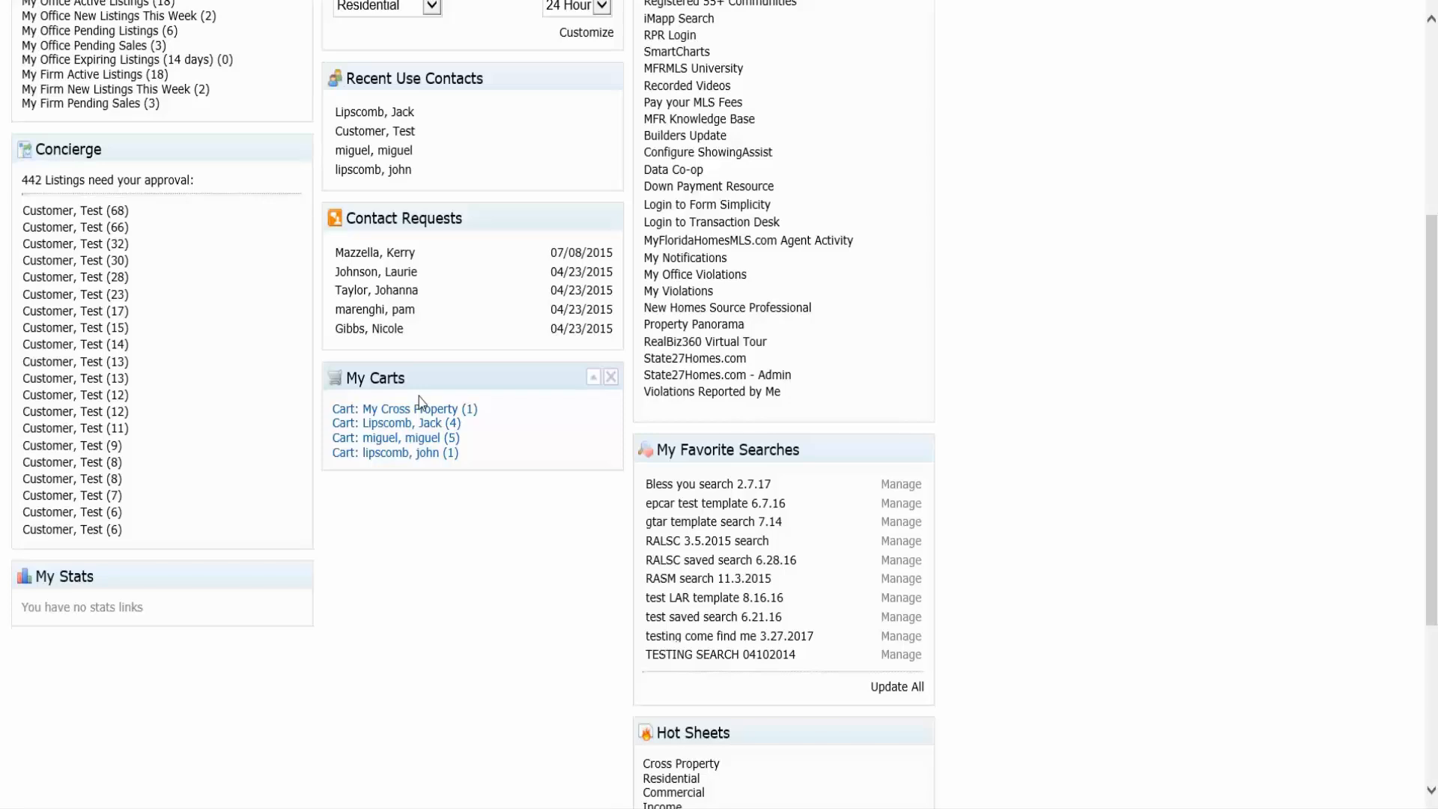
pyautogui.scroll(5, 419, 397)
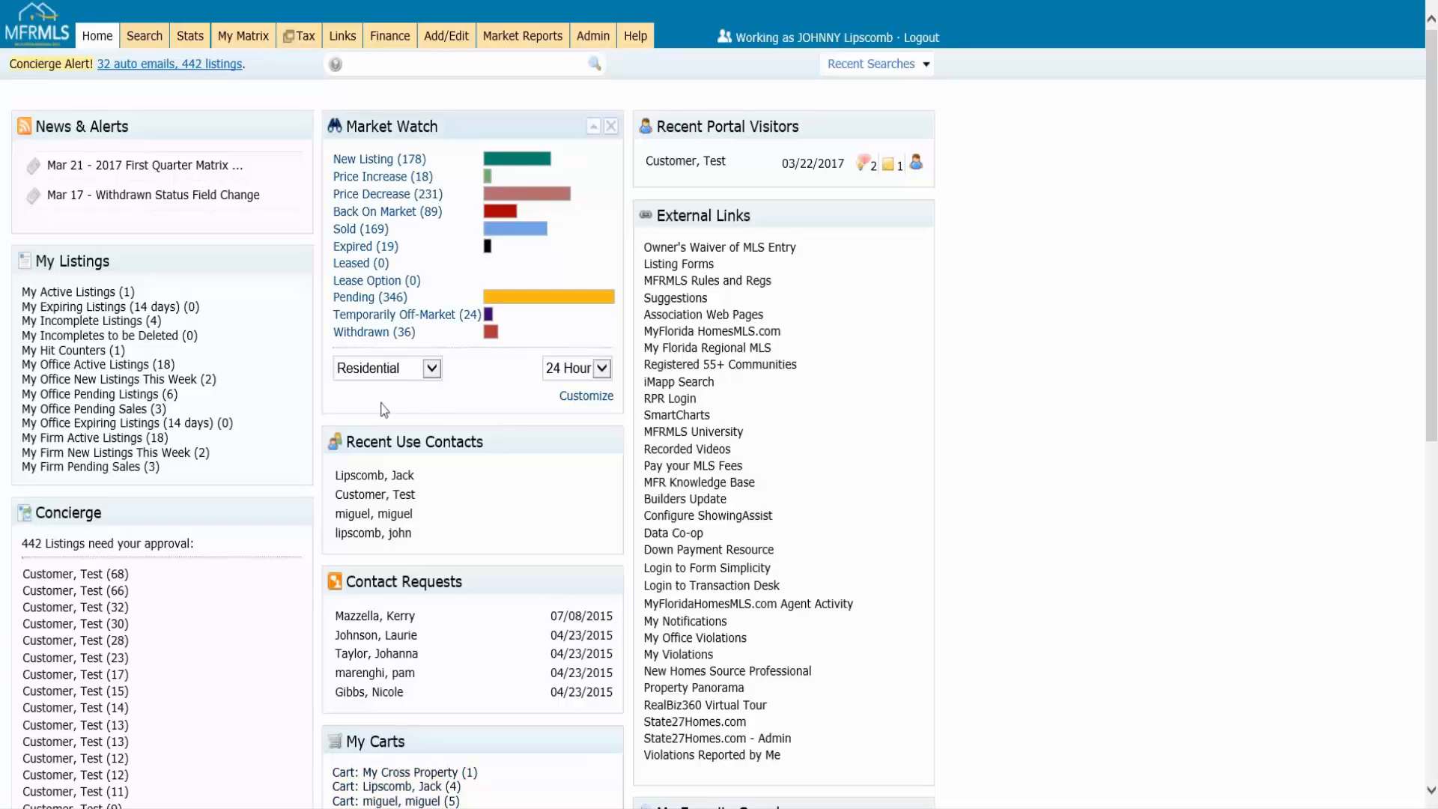
# Step: Start a residential quick search with property style Single Family Home and city orlando
pyautogui.moveTo(147, 35)
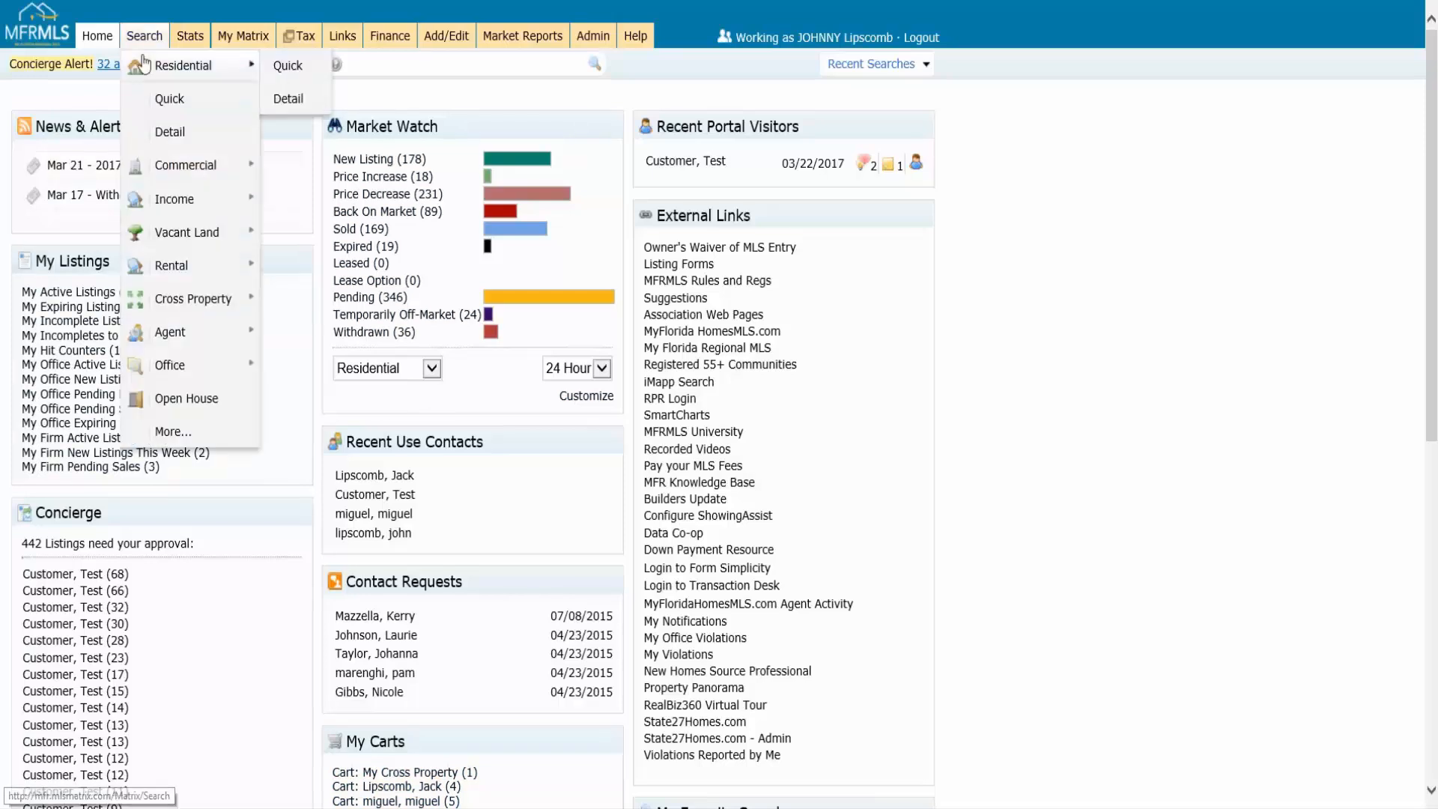
pyautogui.click(287, 69)
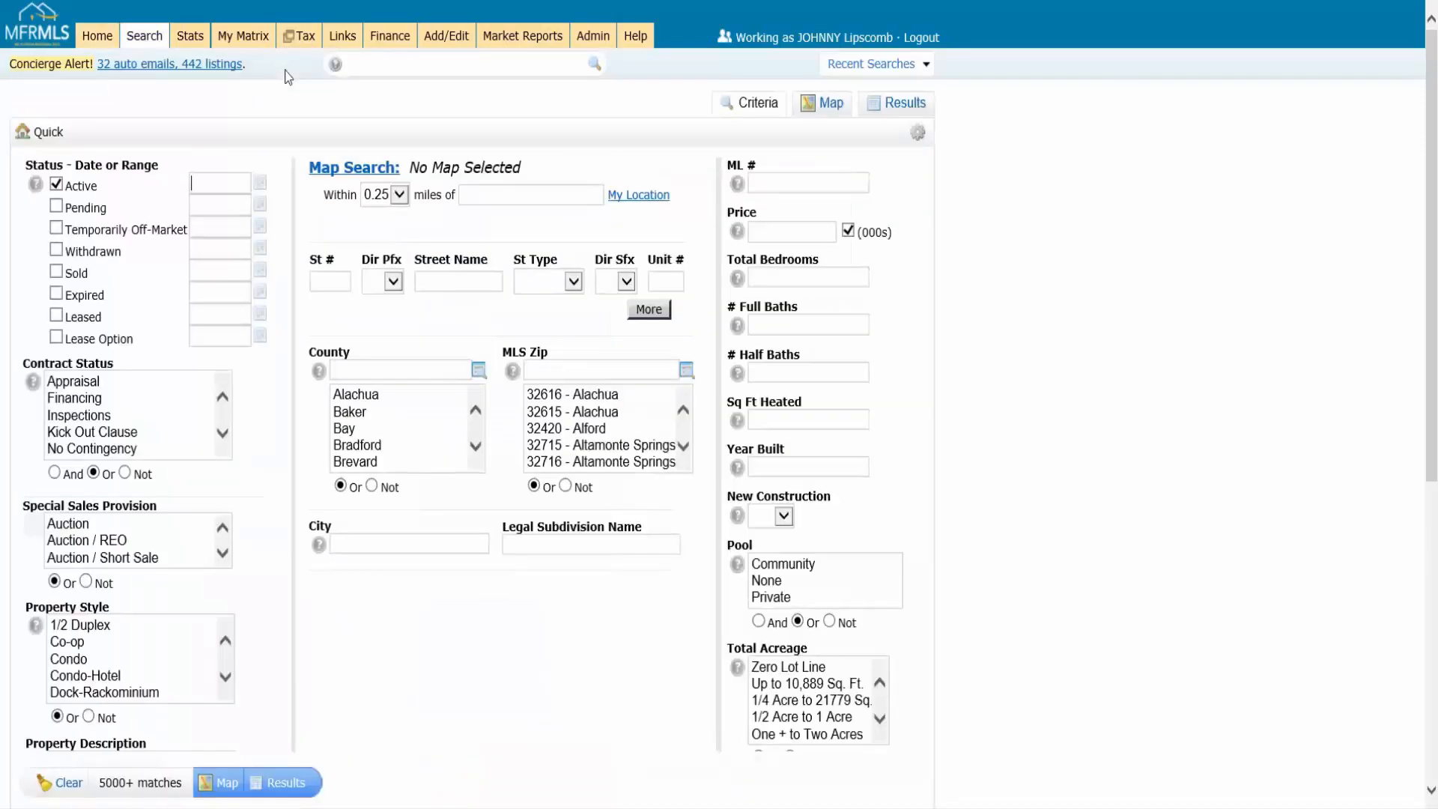
pyautogui.scroll(-5, 150, 419)
pyautogui.scroll(-2, 166, 285)
pyautogui.click(150, 295)
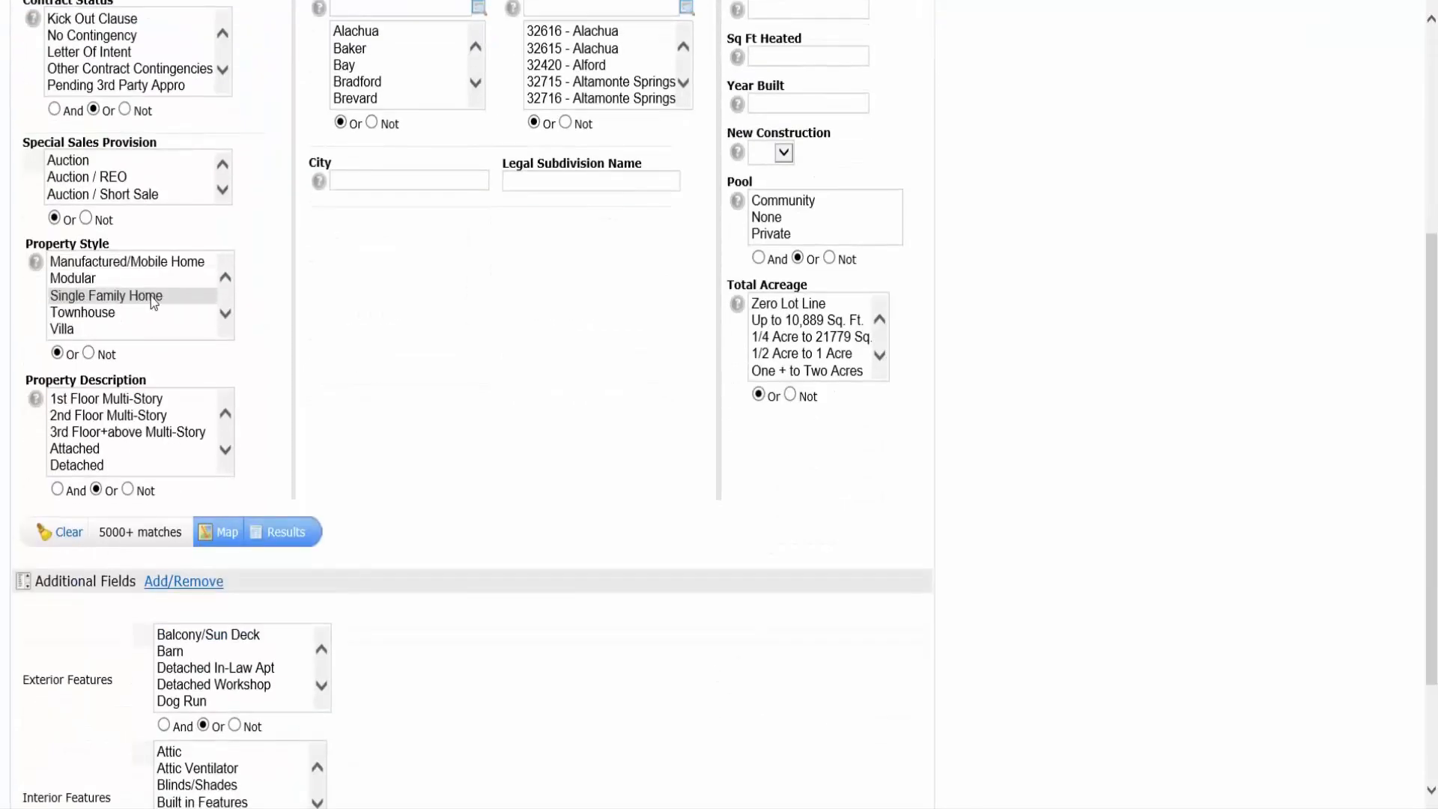
pyautogui.click(395, 184)
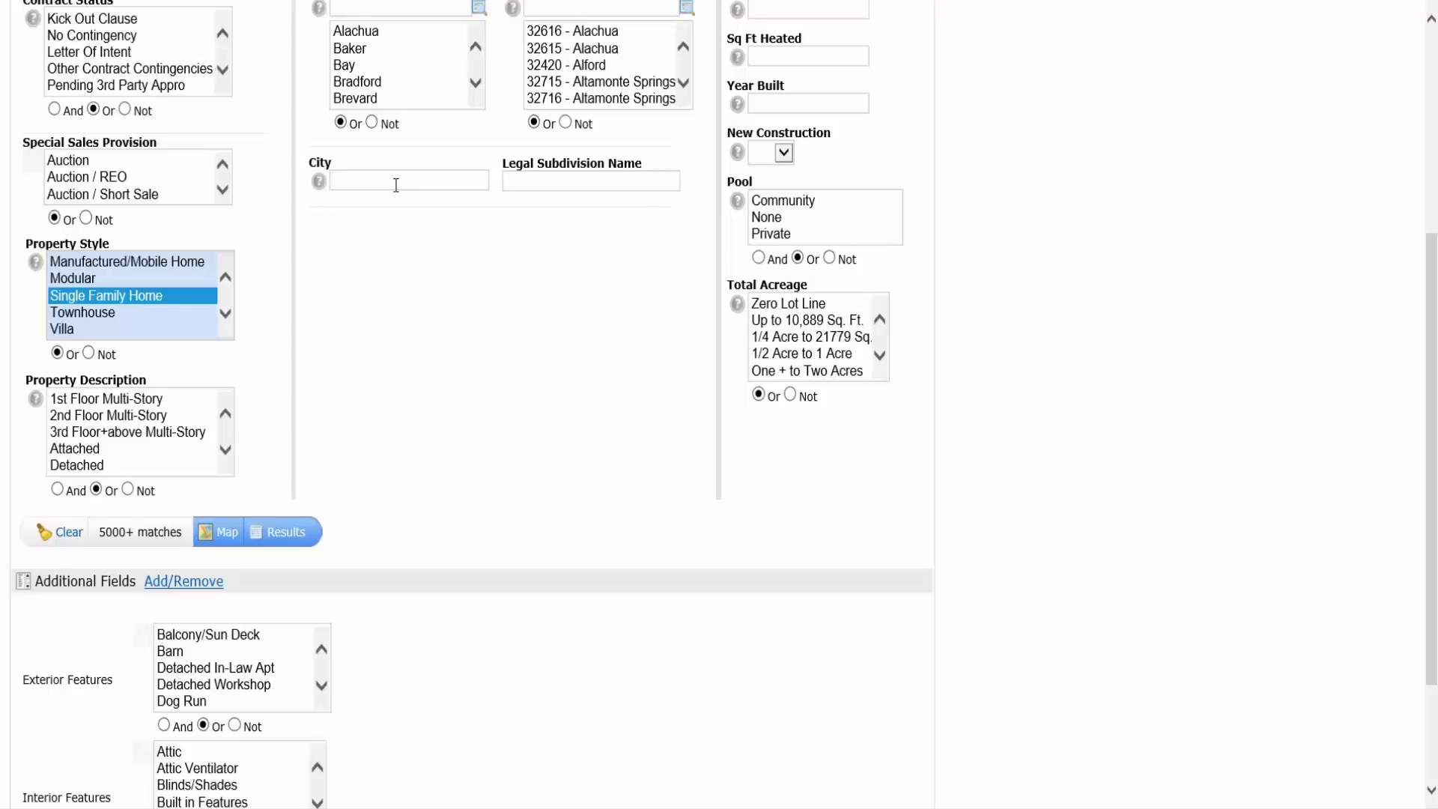
pyautogui.write('orlando')
# Step: Set the search criteria to price 150-, total bedrooms 4+, full baths 2+ and a Private pool
pyautogui.scroll(5, 395, 186)
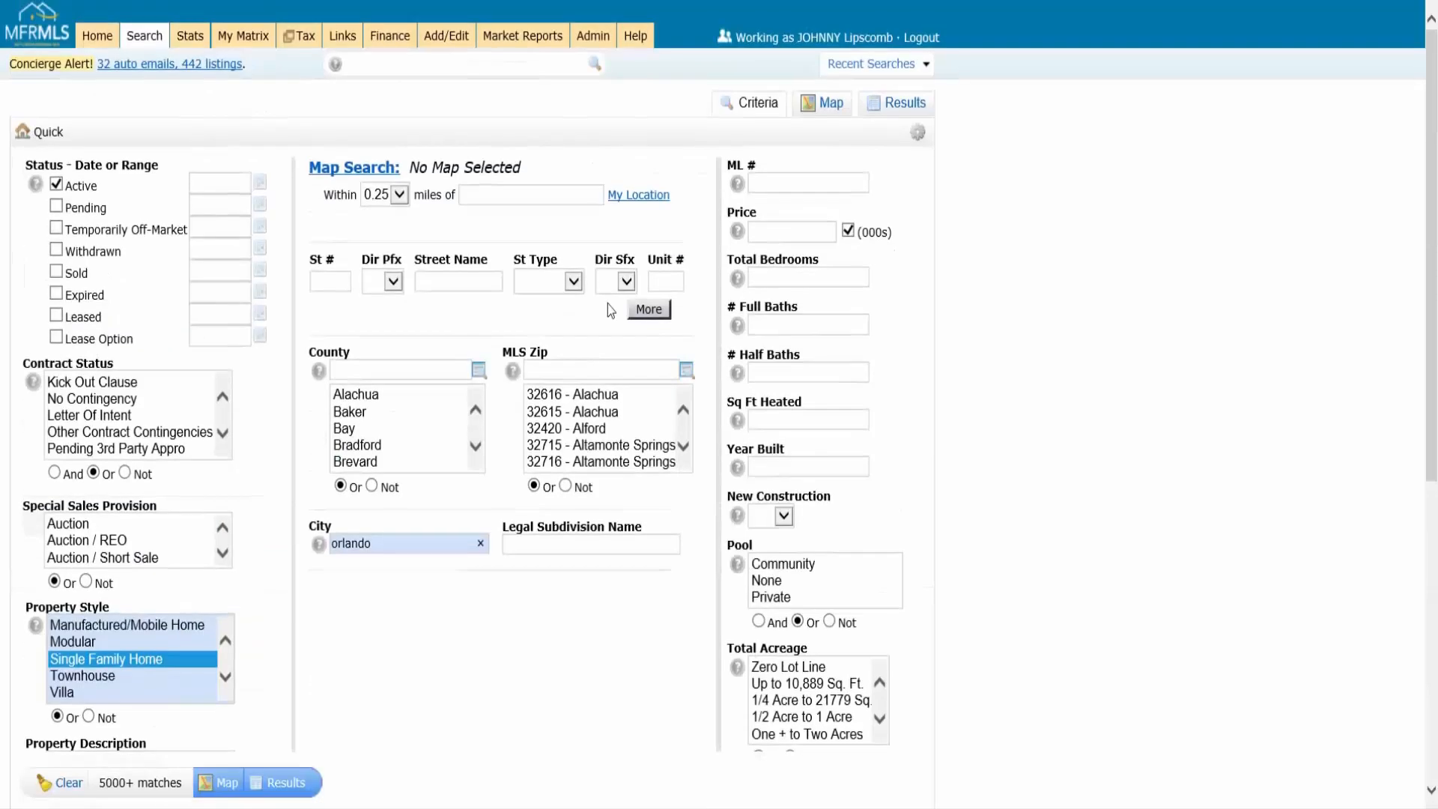
pyautogui.click(800, 236)
pyautogui.write('150-')
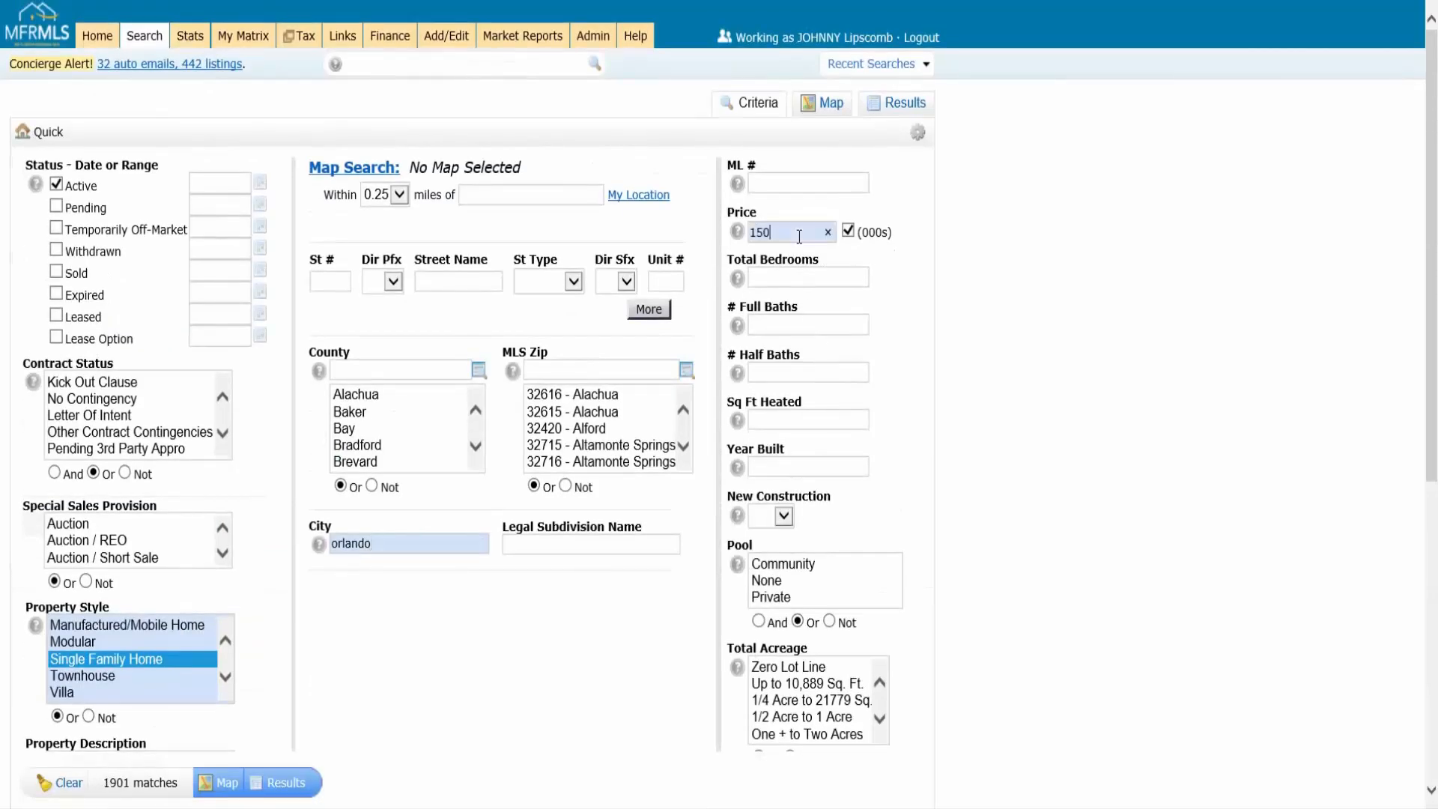
pyautogui.click(808, 283)
pyautogui.write('4+')
pyautogui.press('Tab')
pyautogui.write('2+')
pyautogui.press('Tab')
pyautogui.press('Tab')
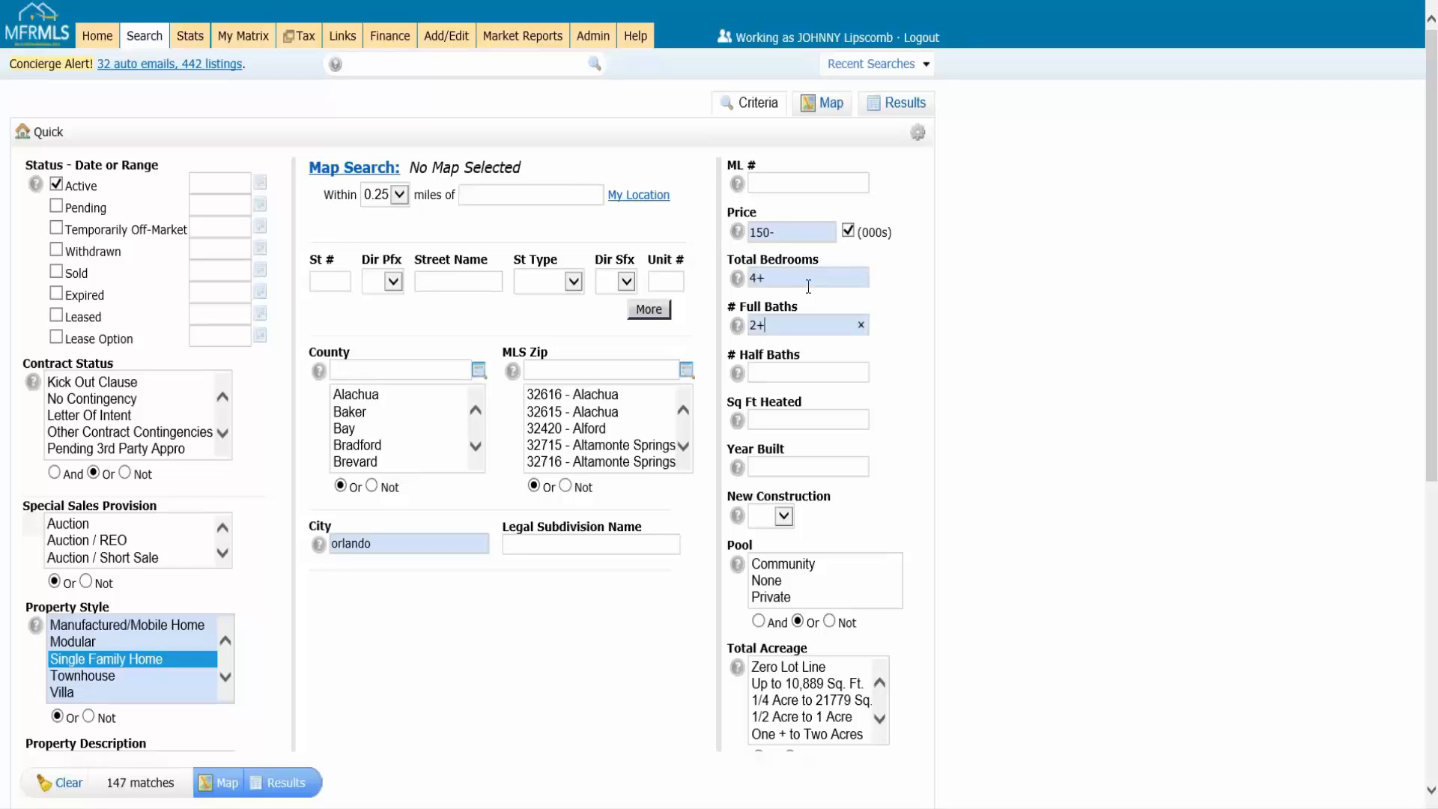
pyautogui.click(790, 599)
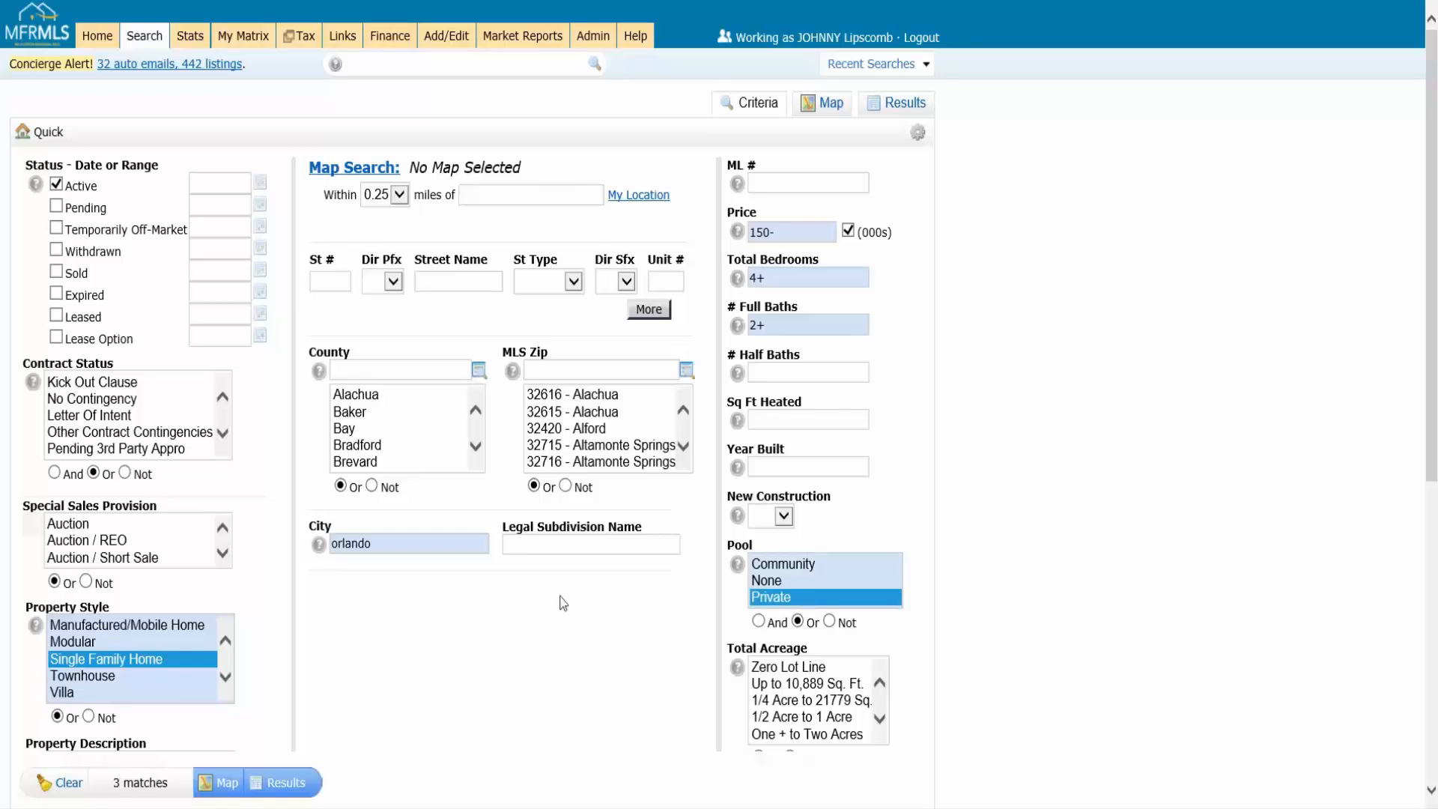
# Step: Display the listings that match the residential search criteria
pyautogui.scroll(-2, 582, 631)
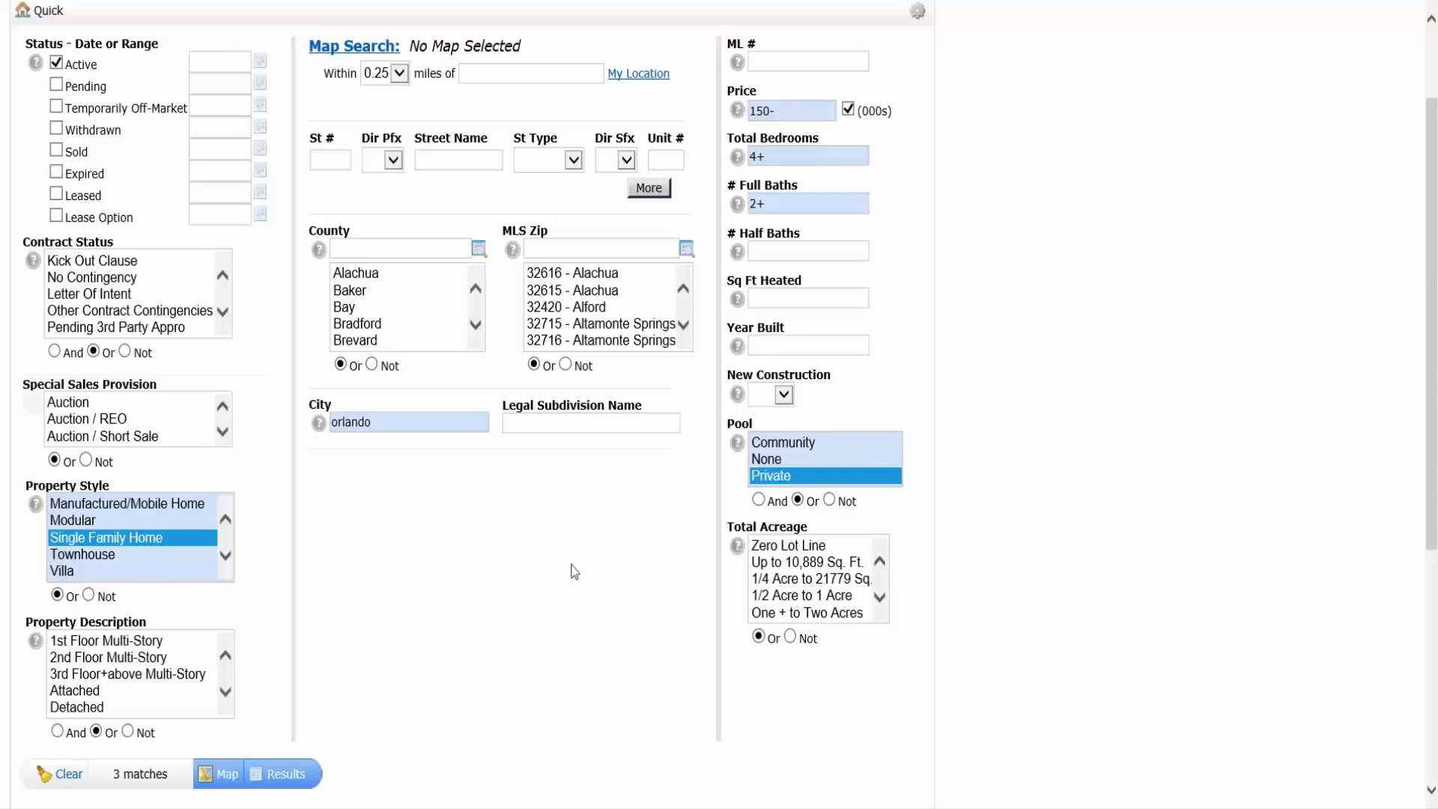
pyautogui.scroll(2, 575, 572)
pyautogui.click(897, 111)
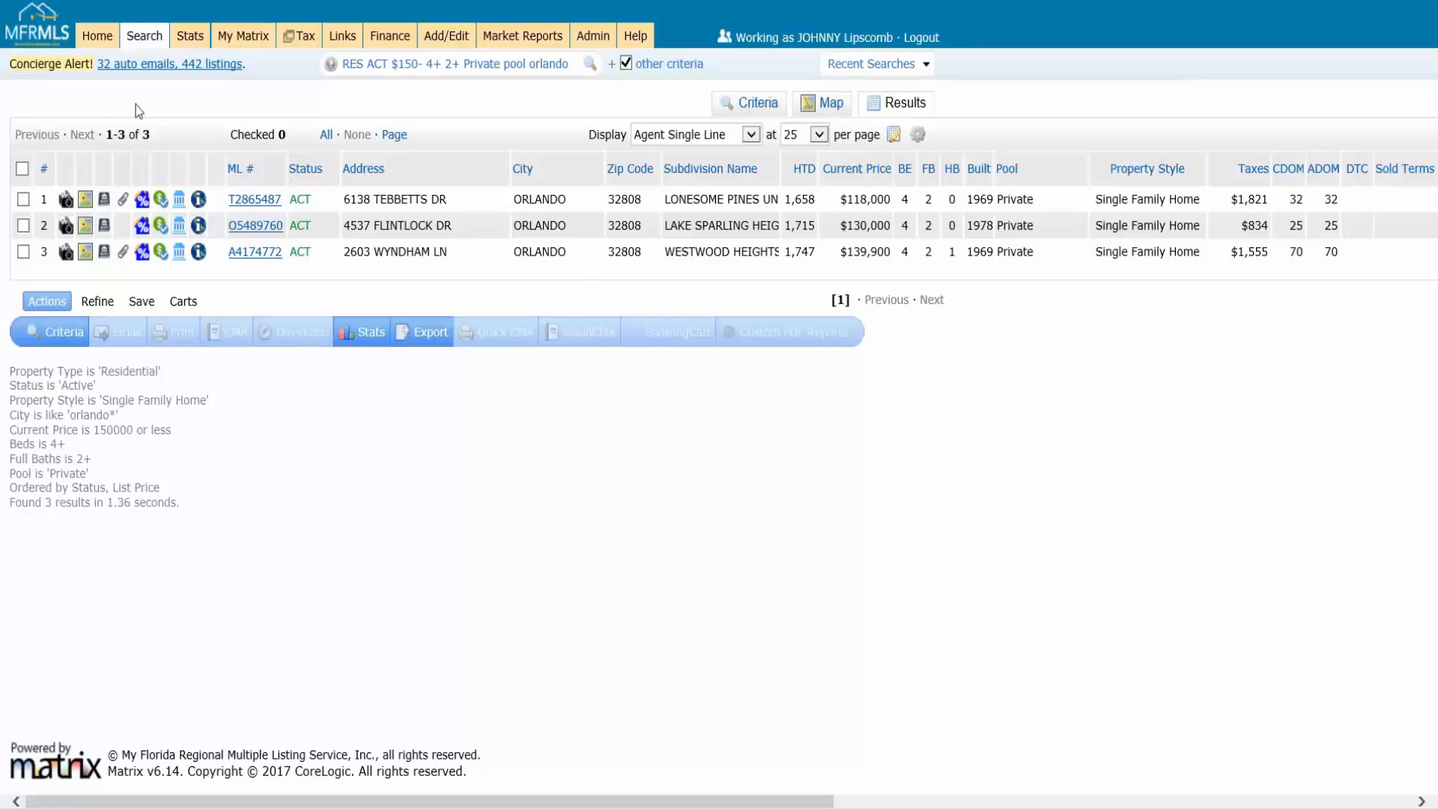
pyautogui.click(23, 199)
pyautogui.click(24, 226)
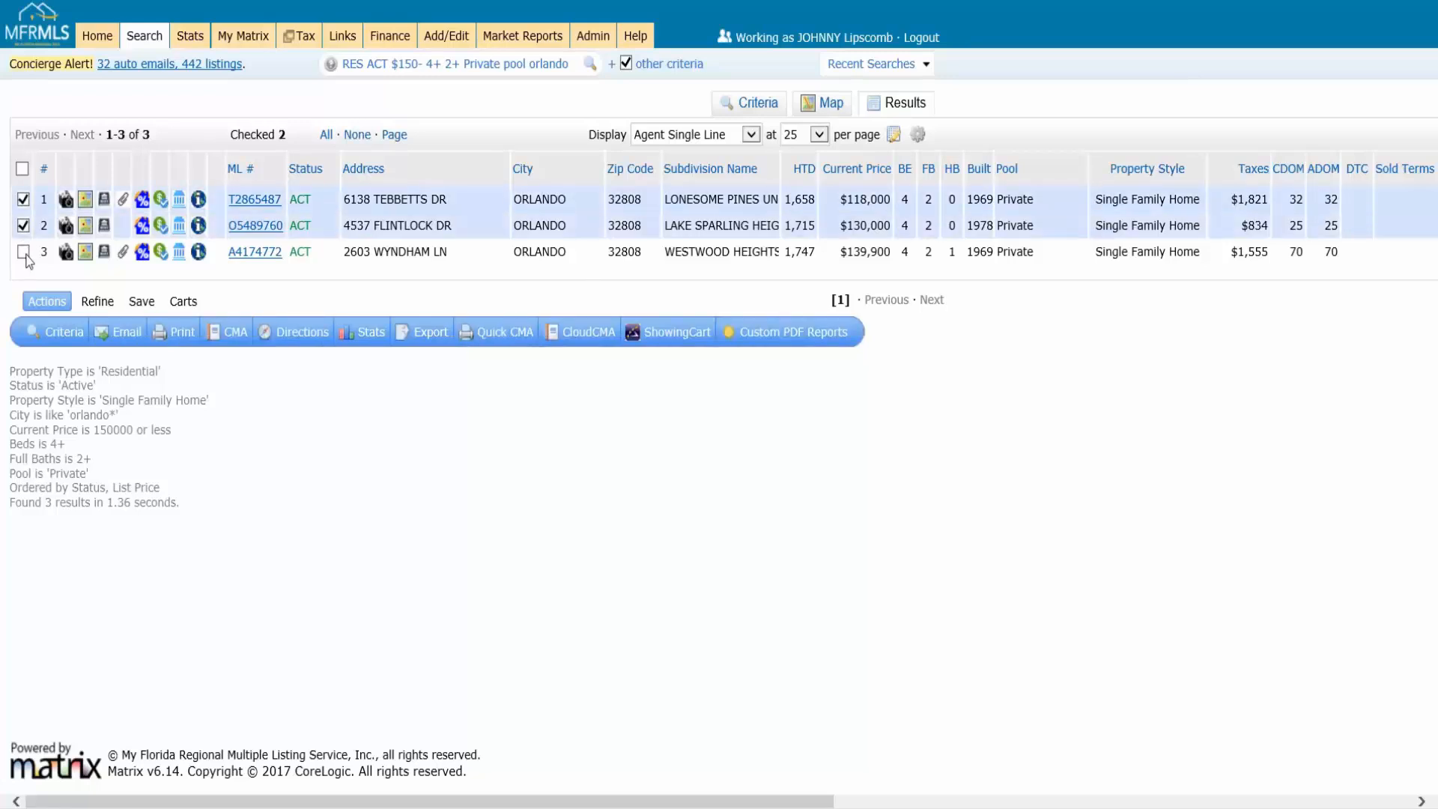
pyautogui.click(23, 251)
pyautogui.click(23, 169)
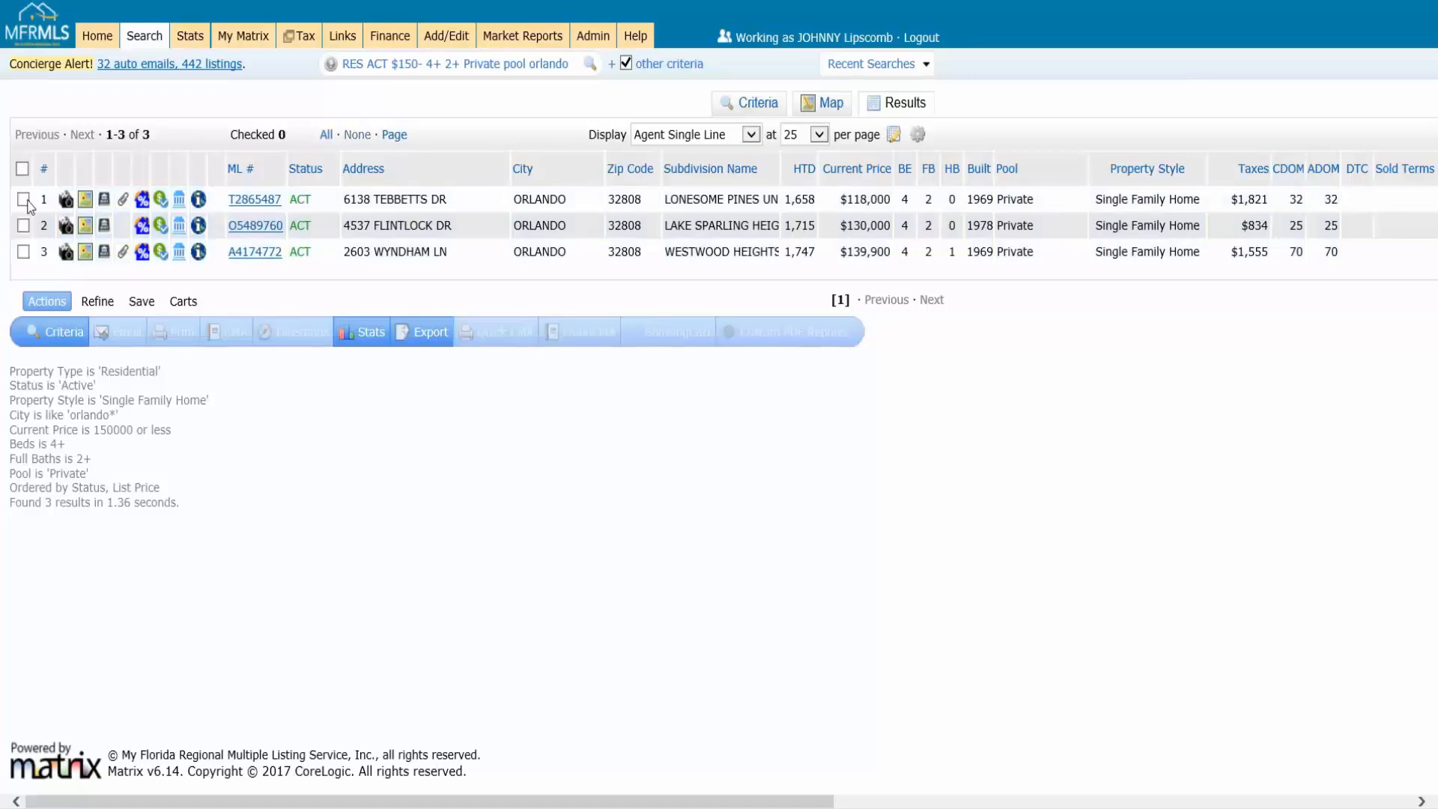
# Step: Select all three listings in the search results and add them to the contact's cart that holds four listings
pyautogui.click(23, 200)
pyautogui.click(23, 225)
pyautogui.click(23, 252)
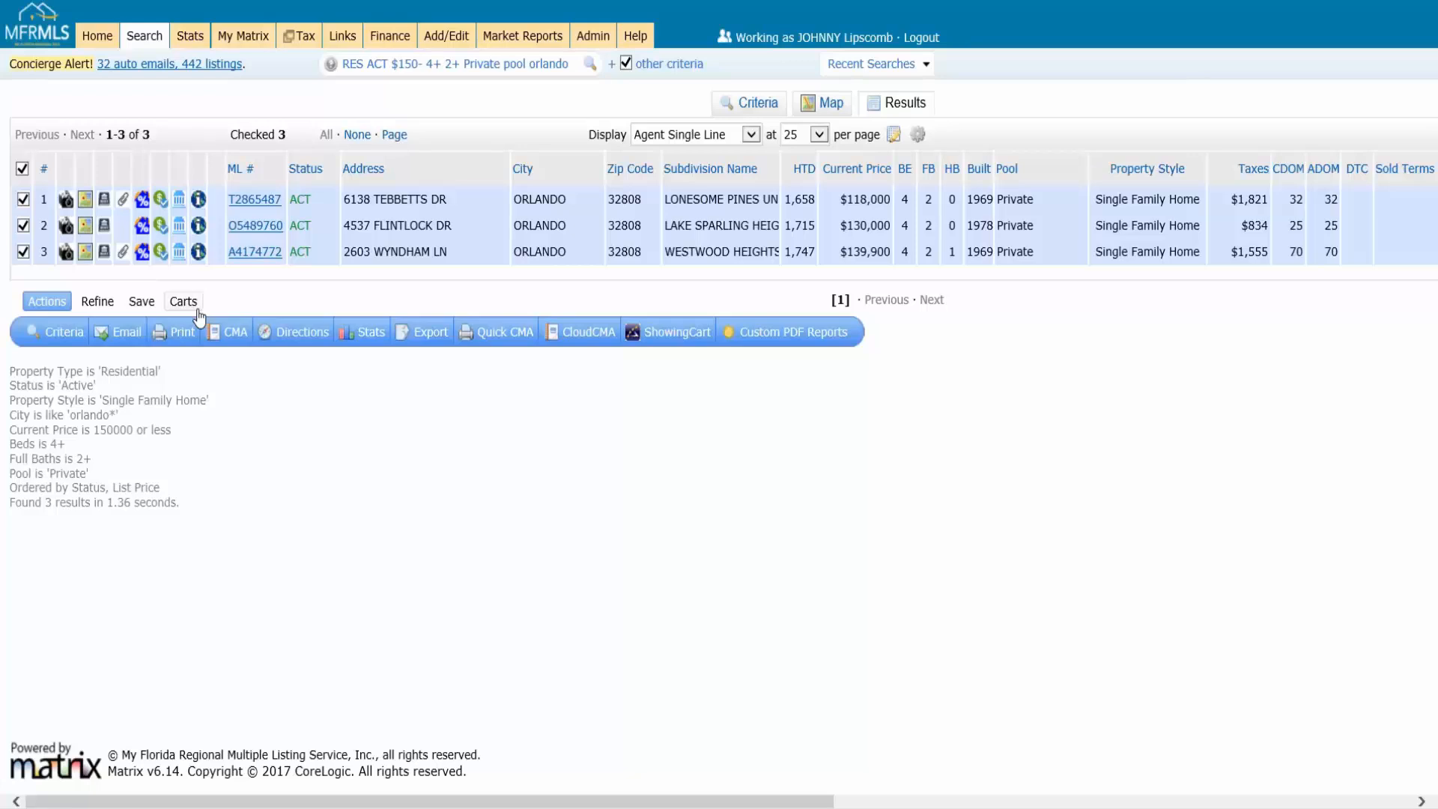
pyautogui.click(183, 301)
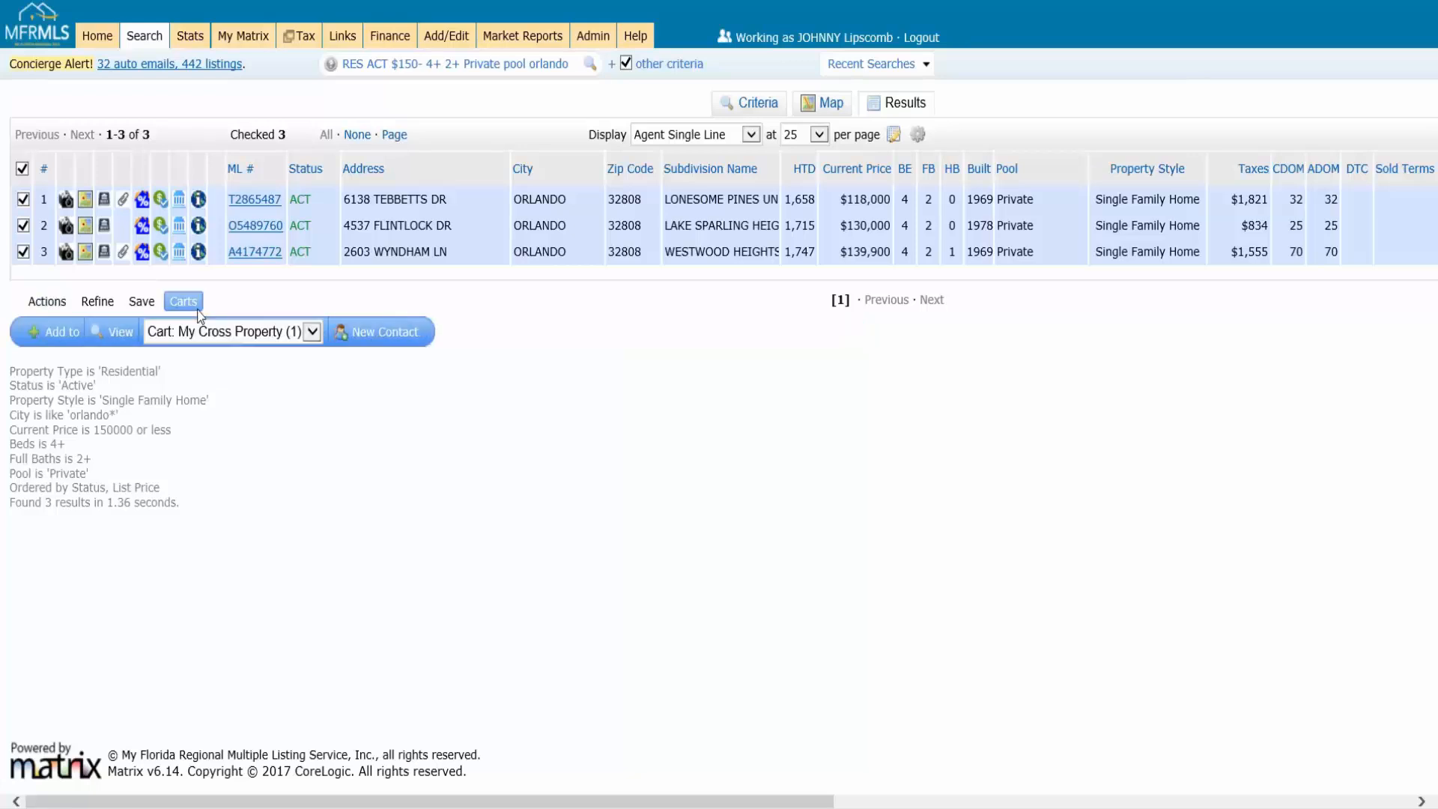
pyautogui.click(274, 332)
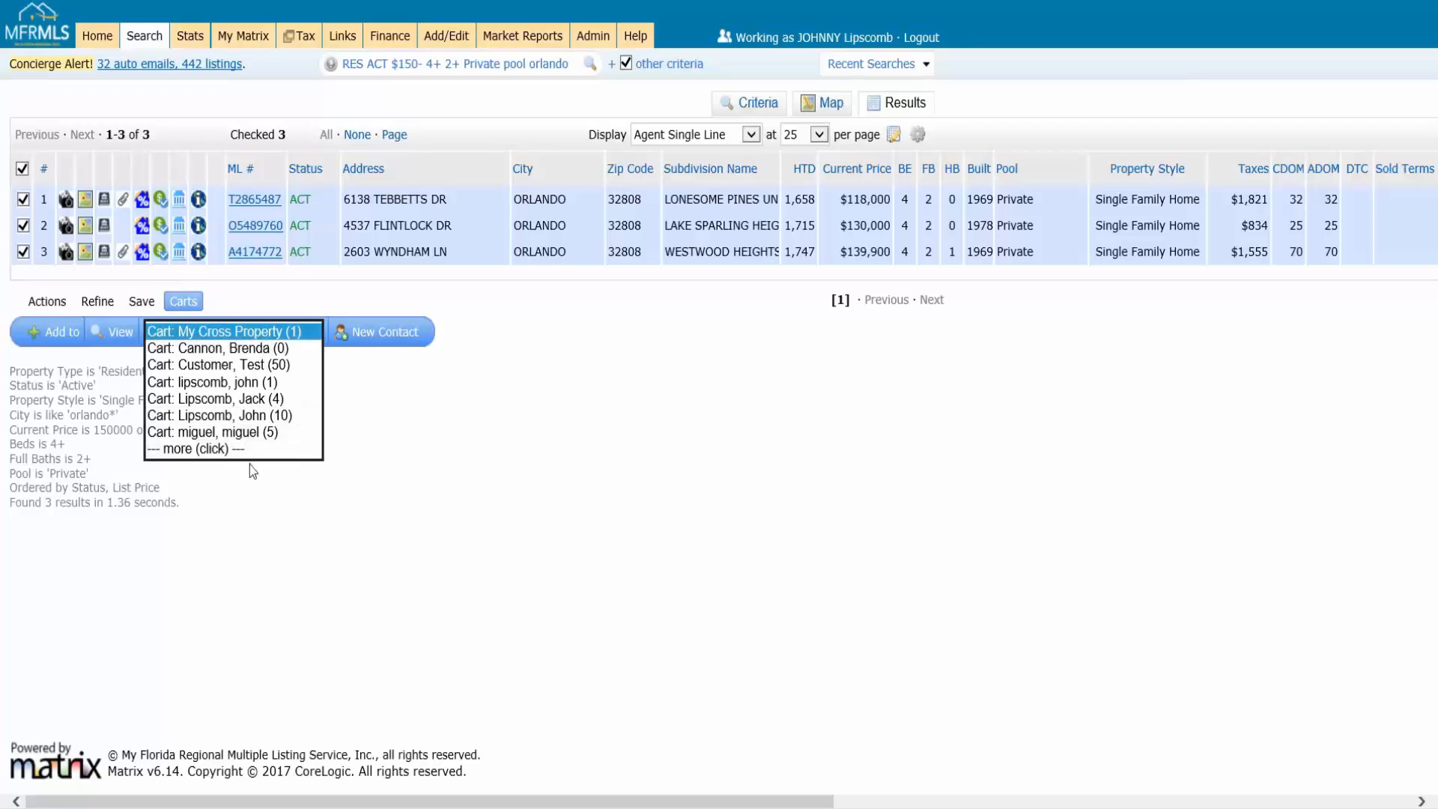
pyautogui.click(226, 450)
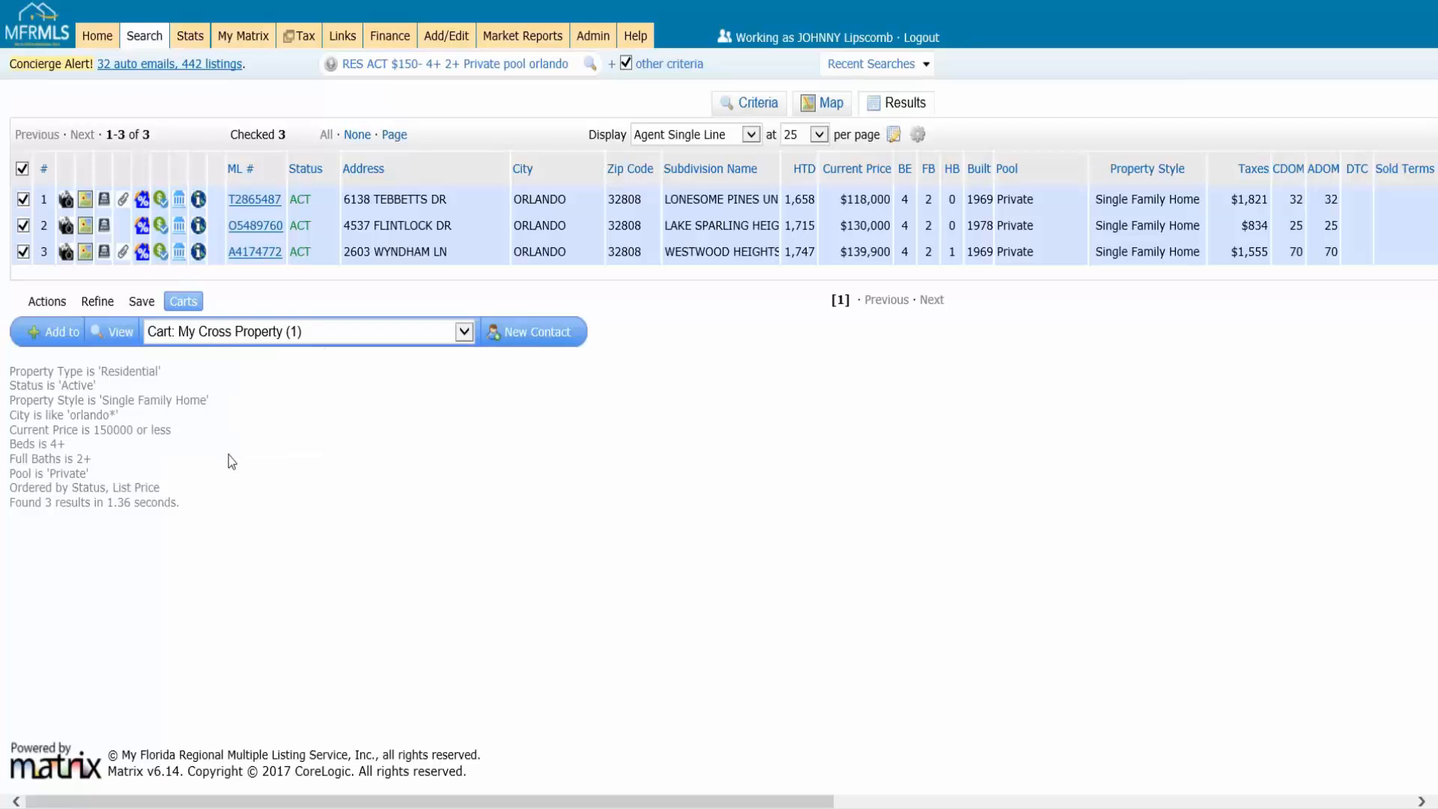
pyautogui.click(299, 346)
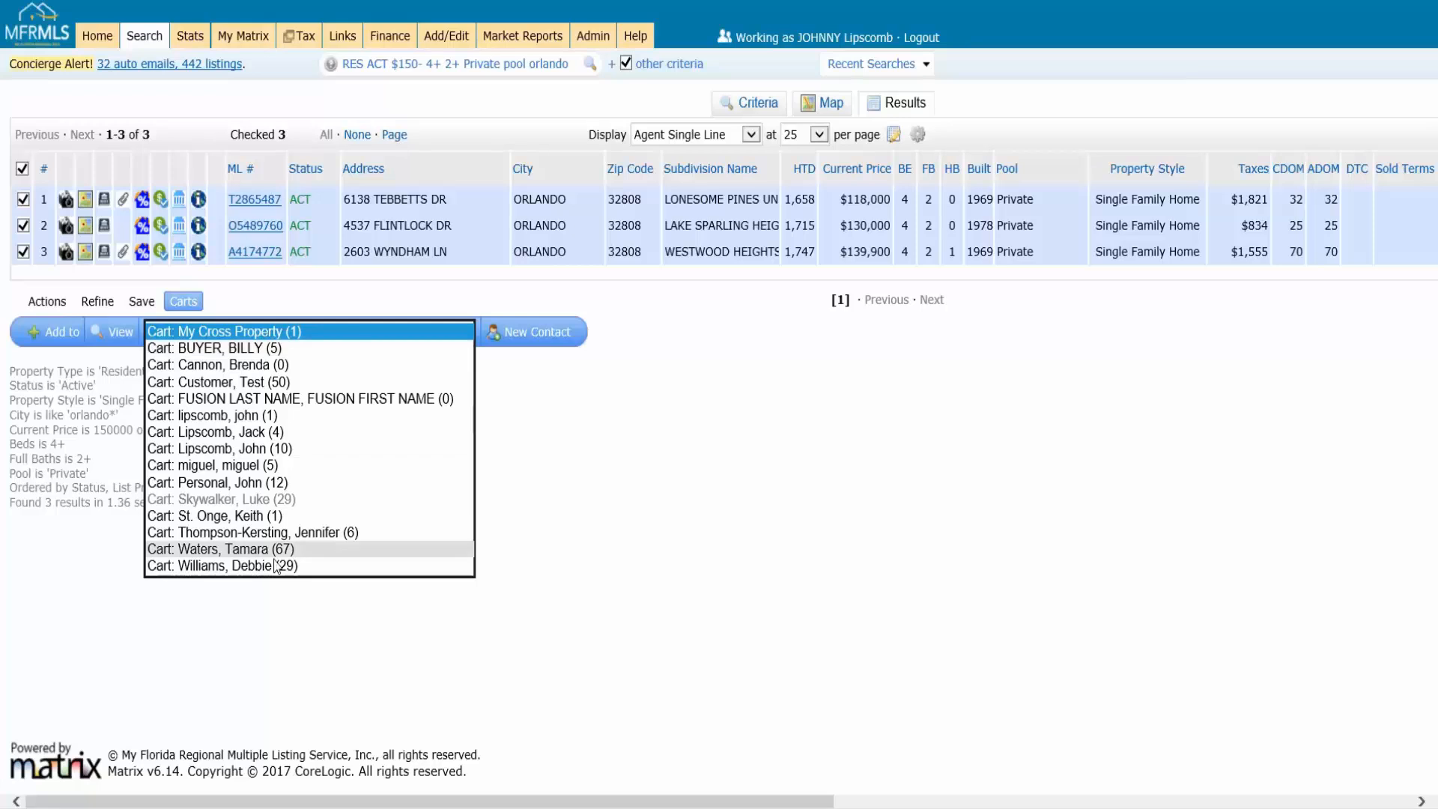
pyautogui.click(294, 433)
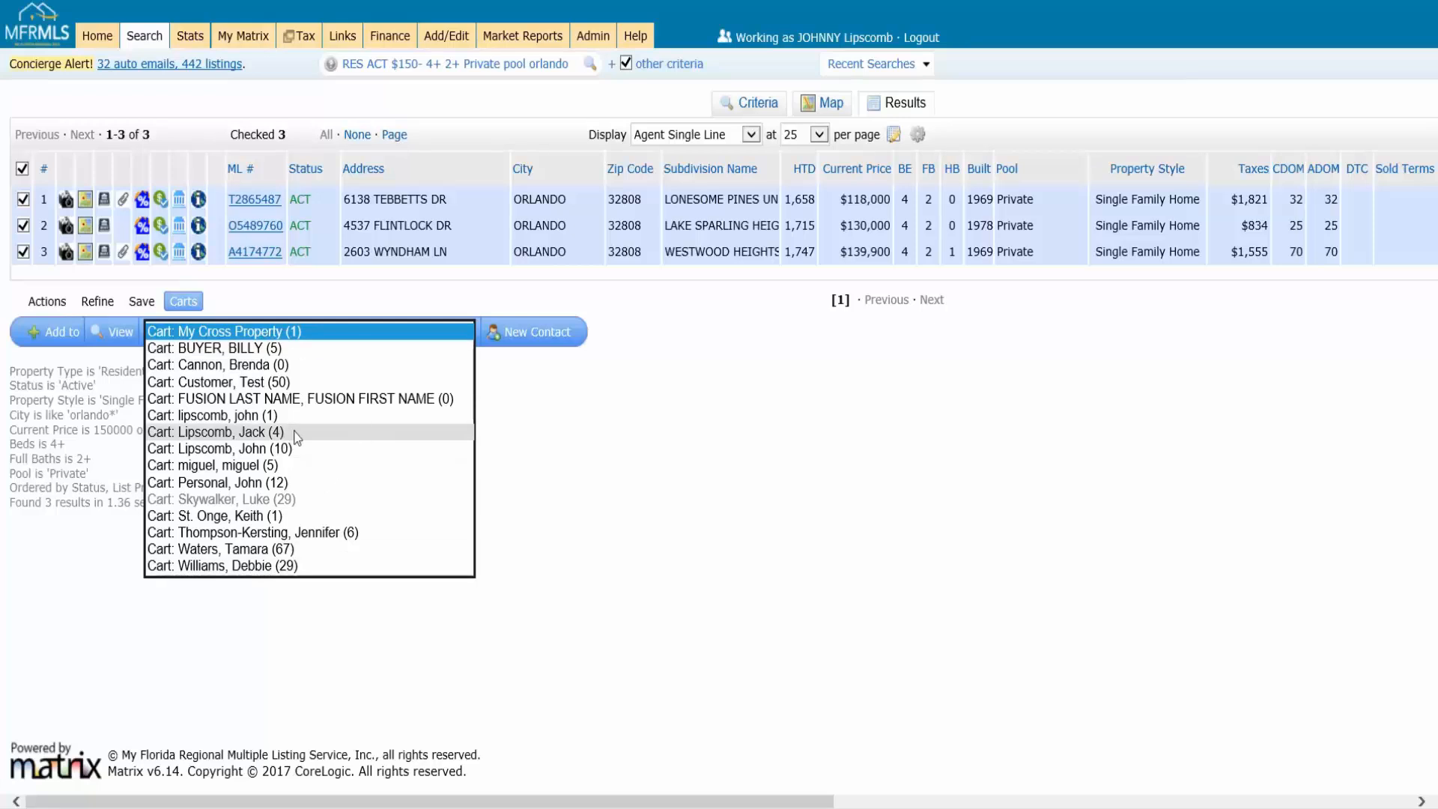
pyautogui.press('ctrl')
pyautogui.press('ctrl')
pyautogui.click(297, 432)
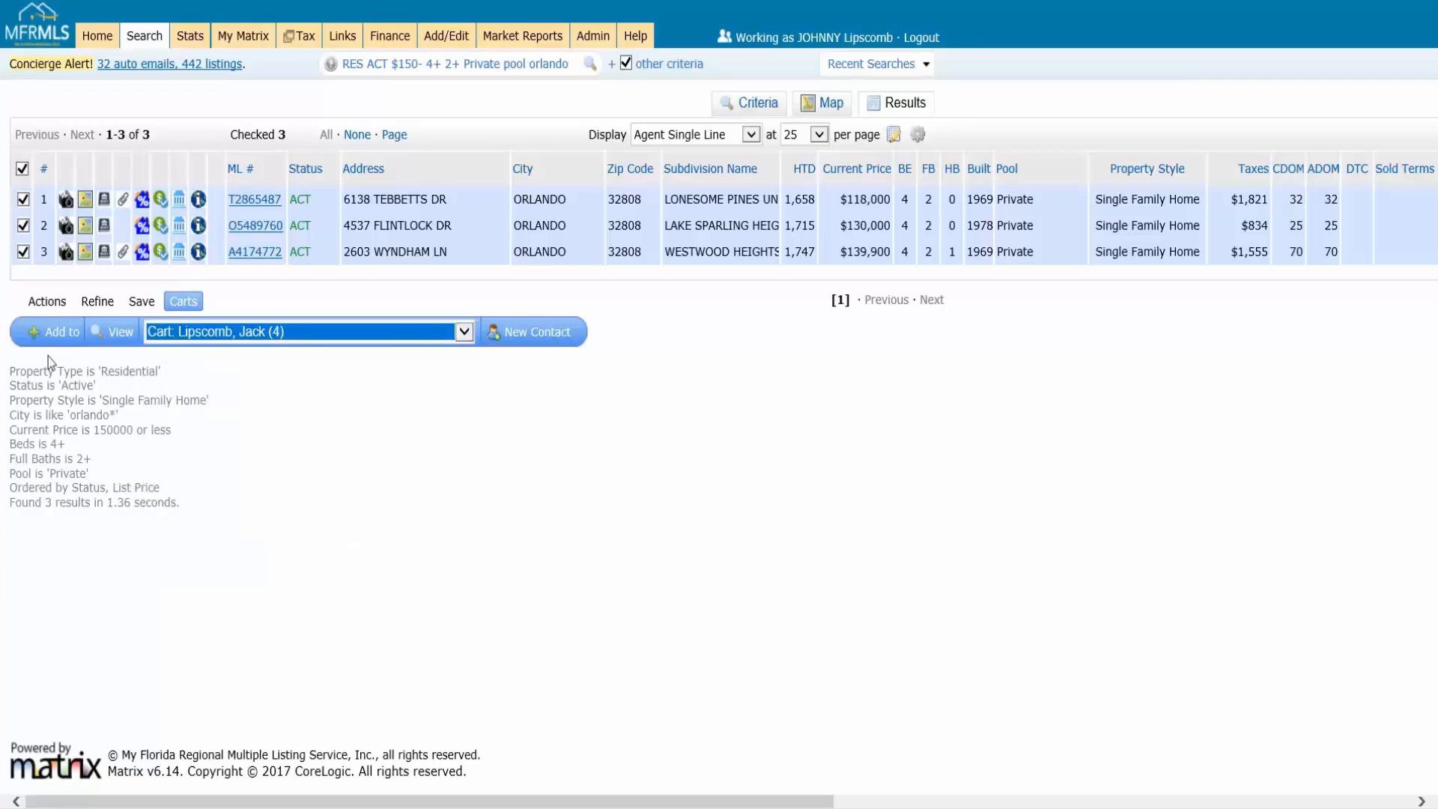
pyautogui.press('ctrl')
pyautogui.press('ctrl')
pyautogui.click(63, 332)
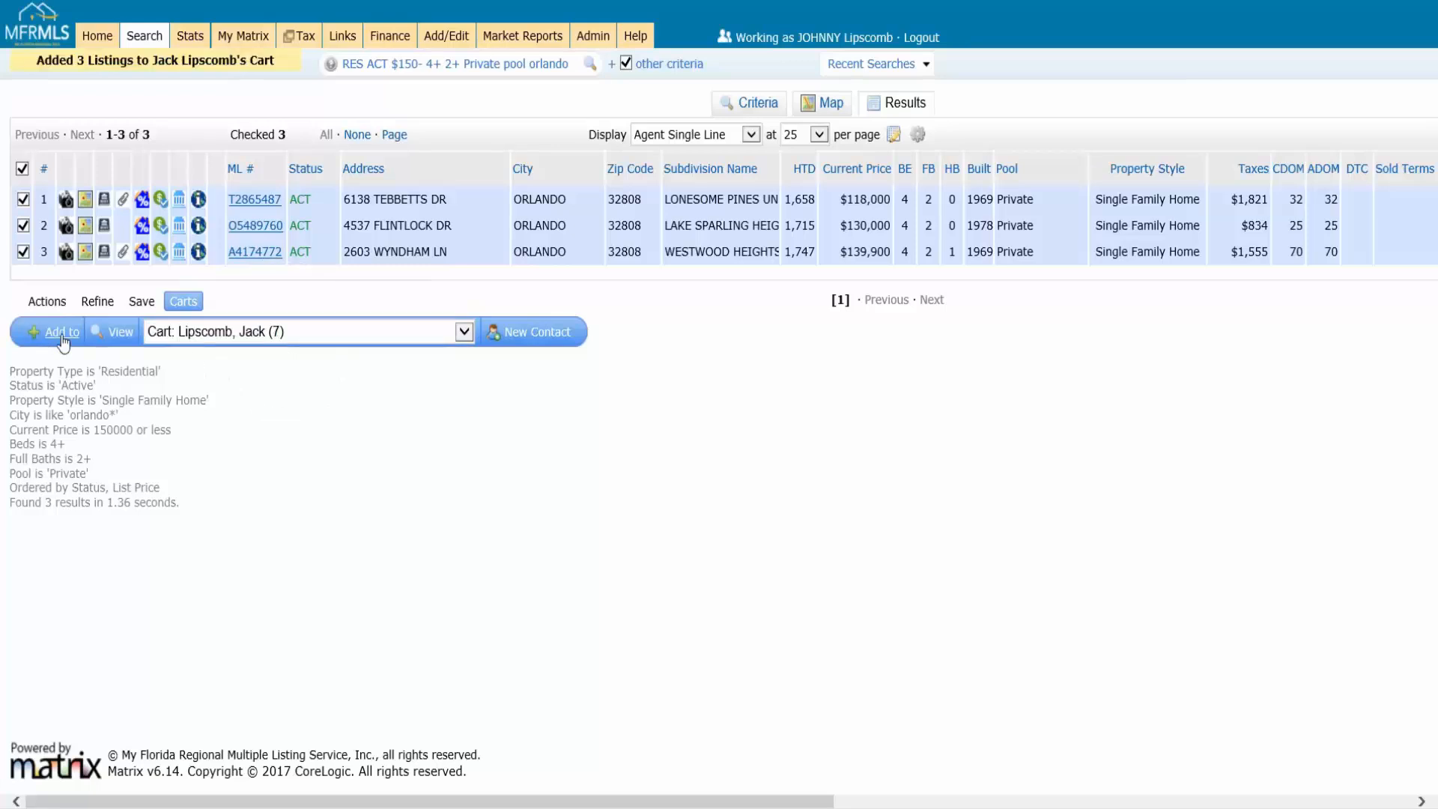
# Step: Return to the home page and check the contact's updated cart under My Carts
pyautogui.press('ctrl')
pyautogui.press('ctrl')
pyautogui.press('ctrl')
pyautogui.press('ctrl')
pyautogui.press('ctrl')
pyautogui.press('ctrl')
pyautogui.press('ctrl')
pyautogui.click(96, 37)
pyautogui.scroll(-3, 449, 554)
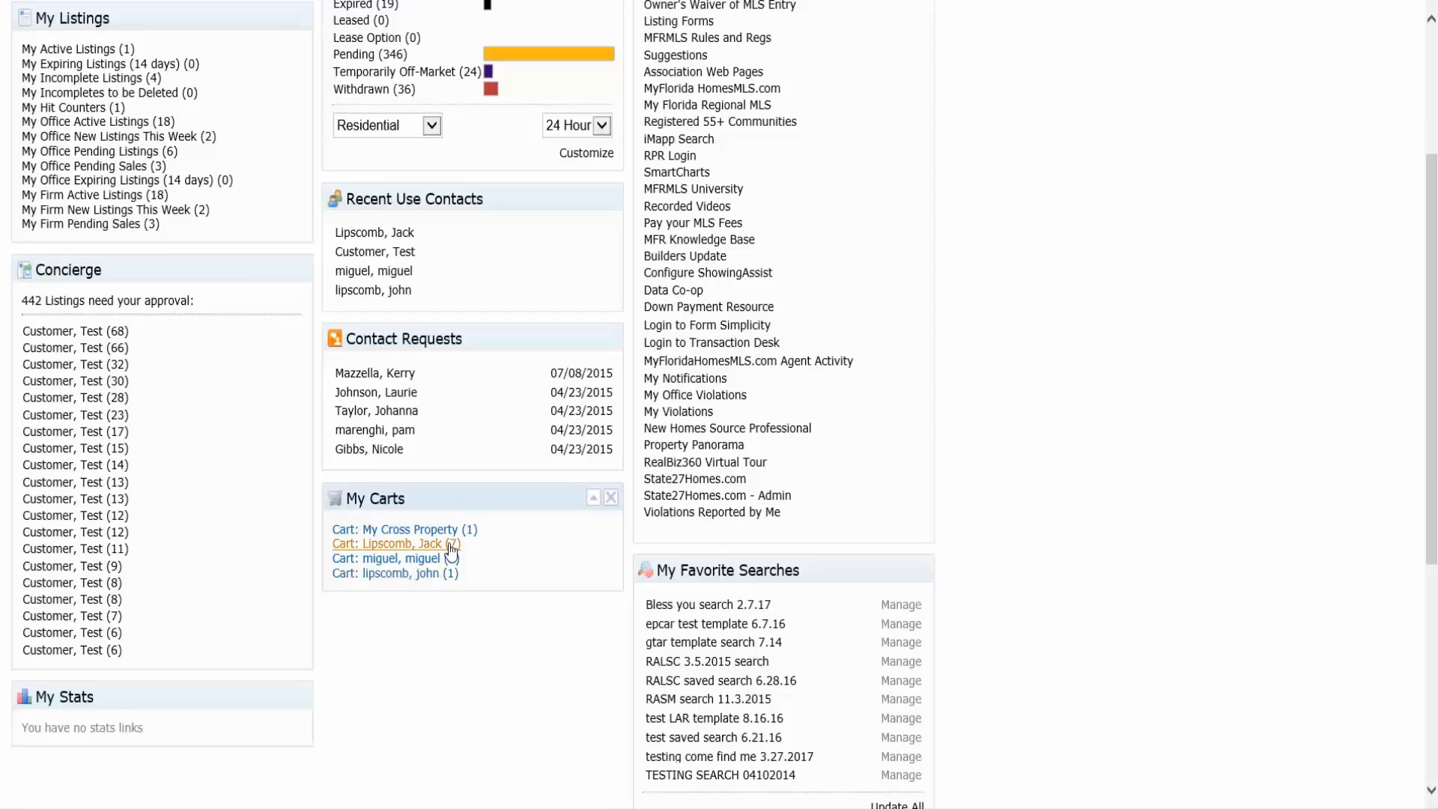
pyautogui.press('ctrl')
pyautogui.scroll(3, 397, 555)
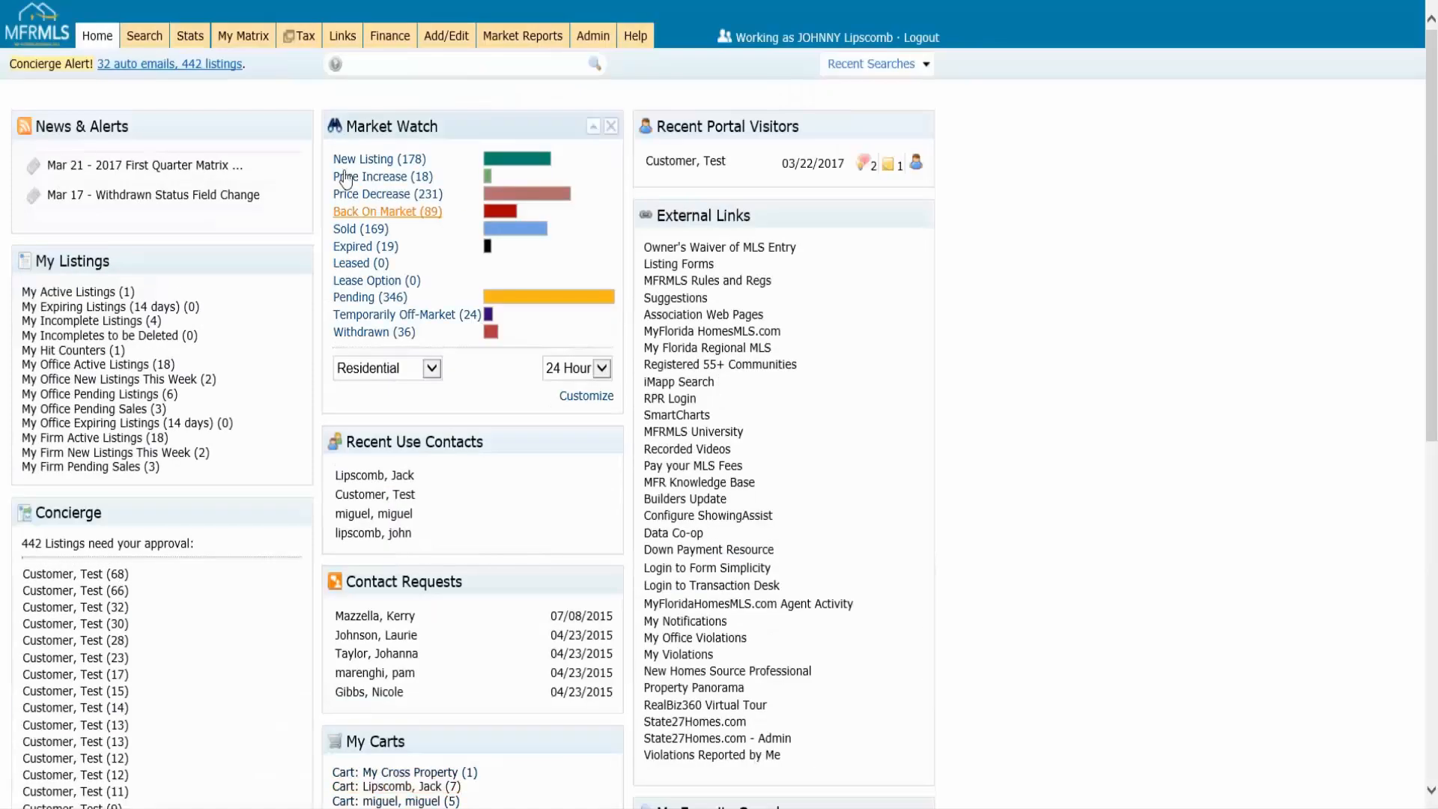
# Step: Open the same contact's cart from the list of active contacts
pyautogui.moveTo(243, 36)
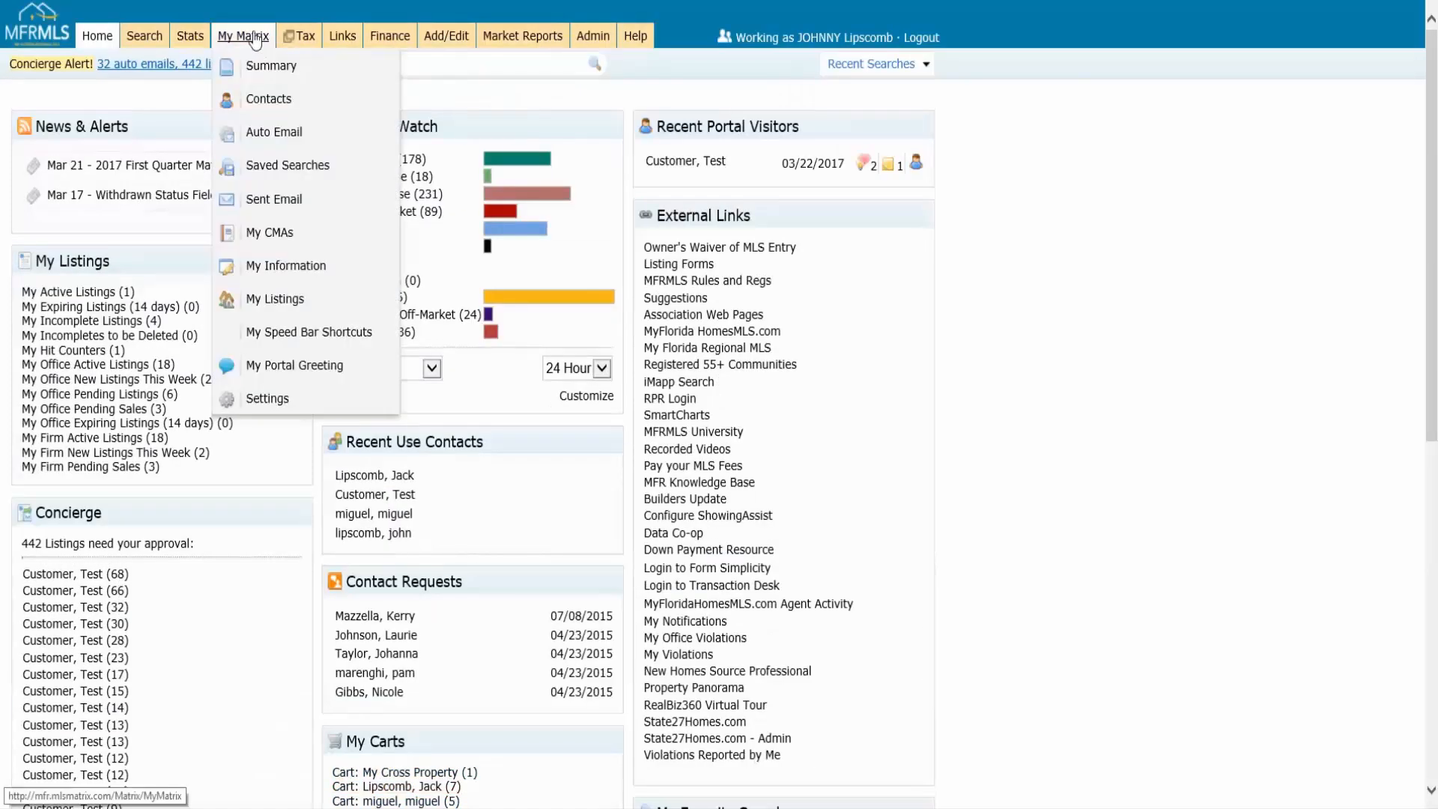
pyautogui.click(270, 105)
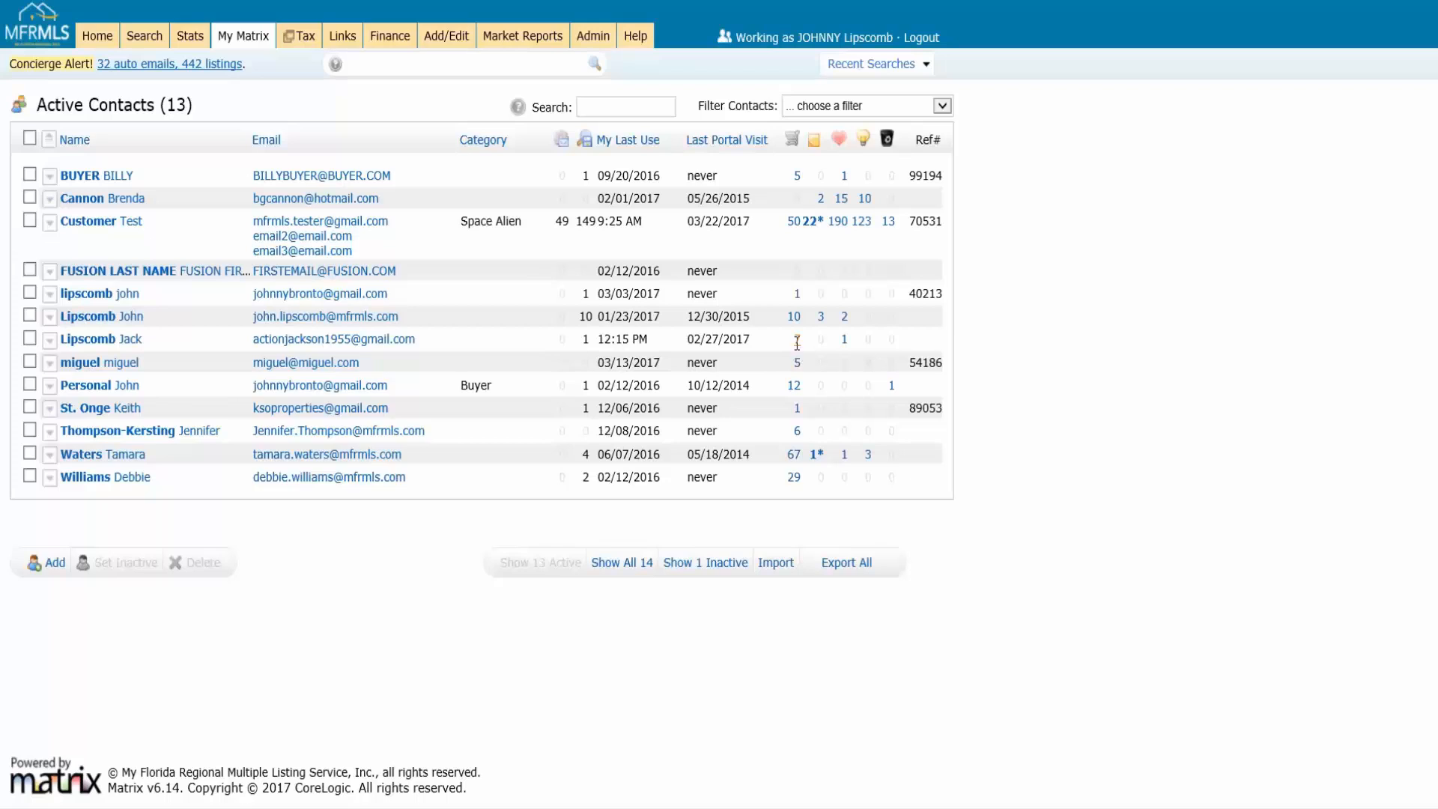
pyautogui.click(797, 341)
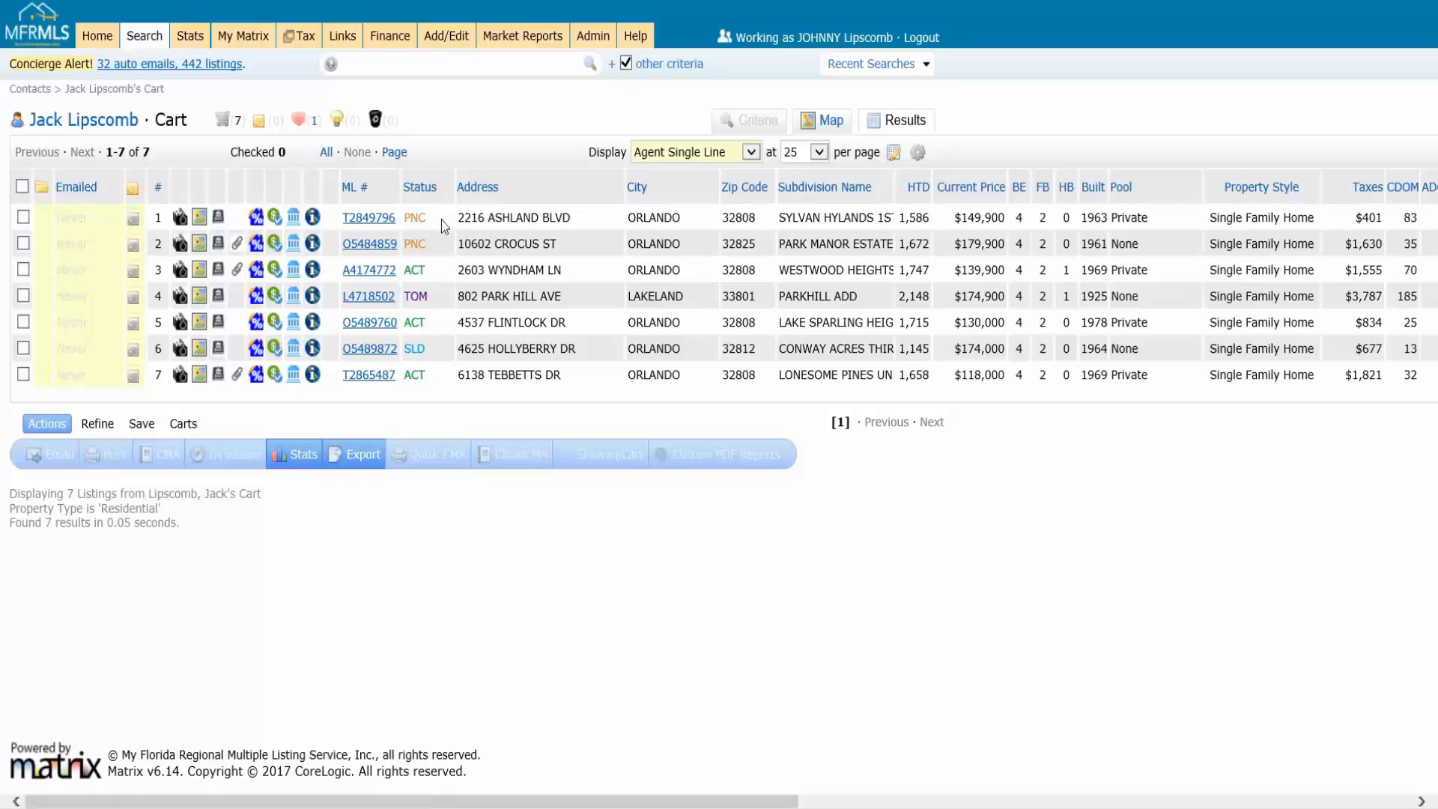
pyautogui.press('ctrl')
pyautogui.press('ctrl')
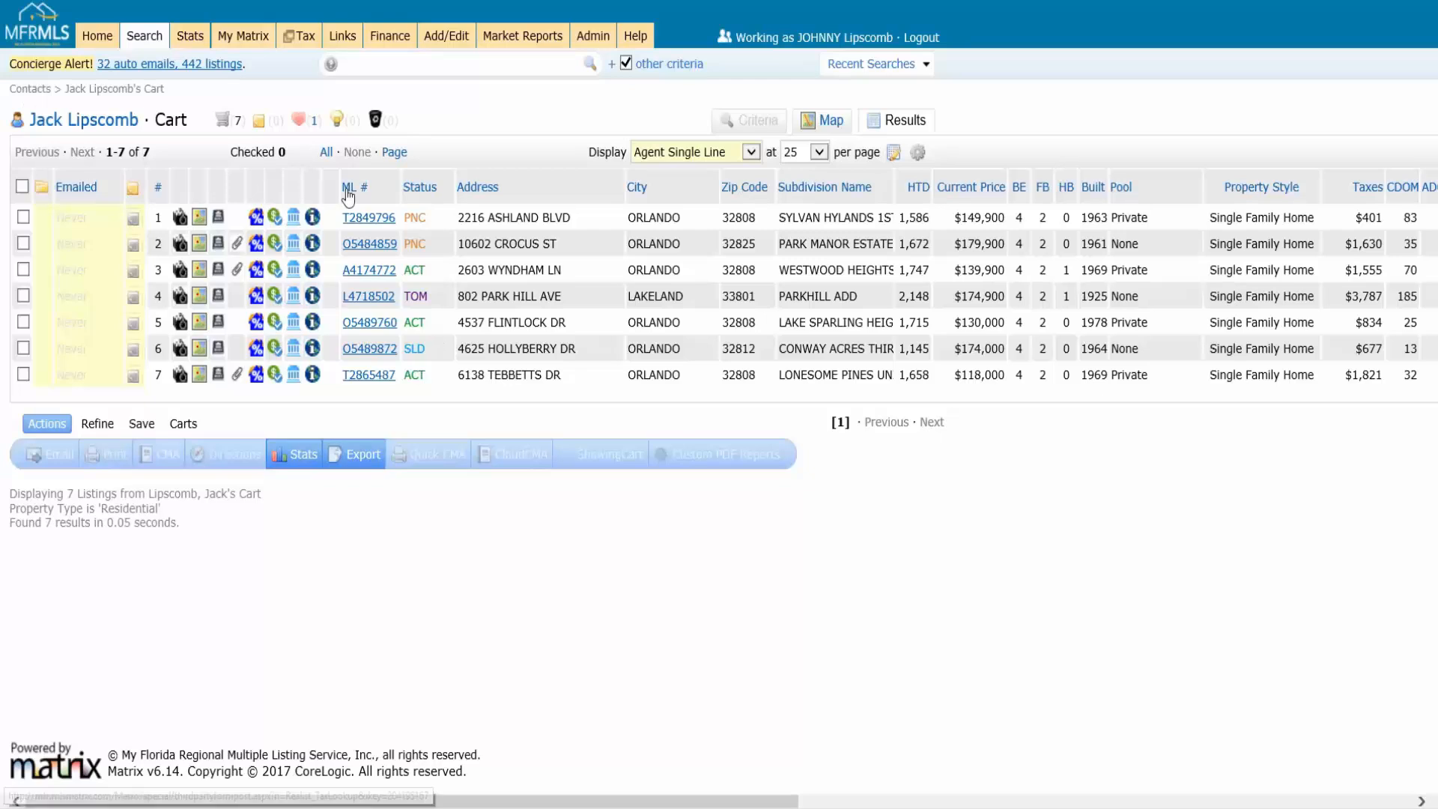
# Step: Remove the two listings with PNC status from the contact's cart
pyautogui.click(23, 218)
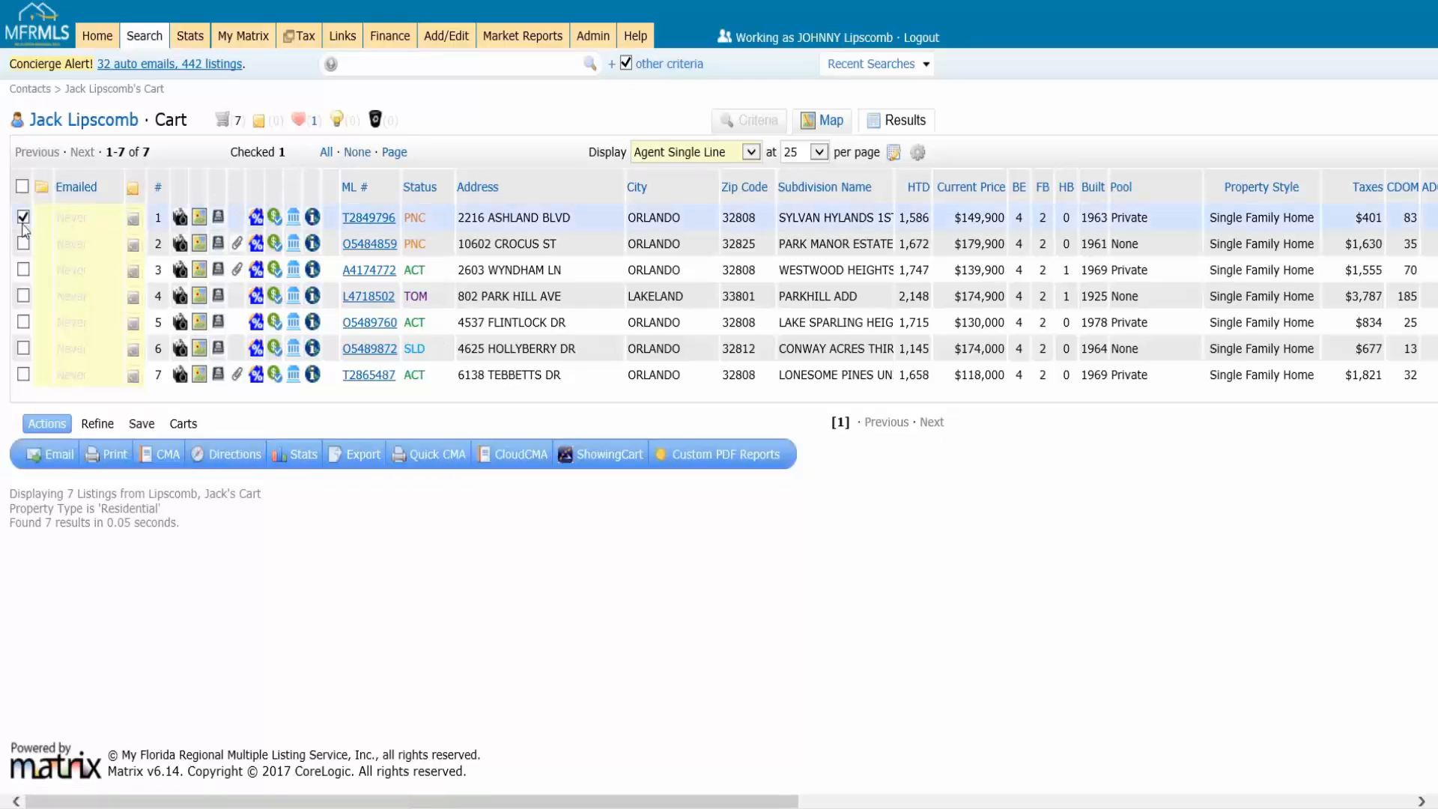
pyautogui.click(23, 243)
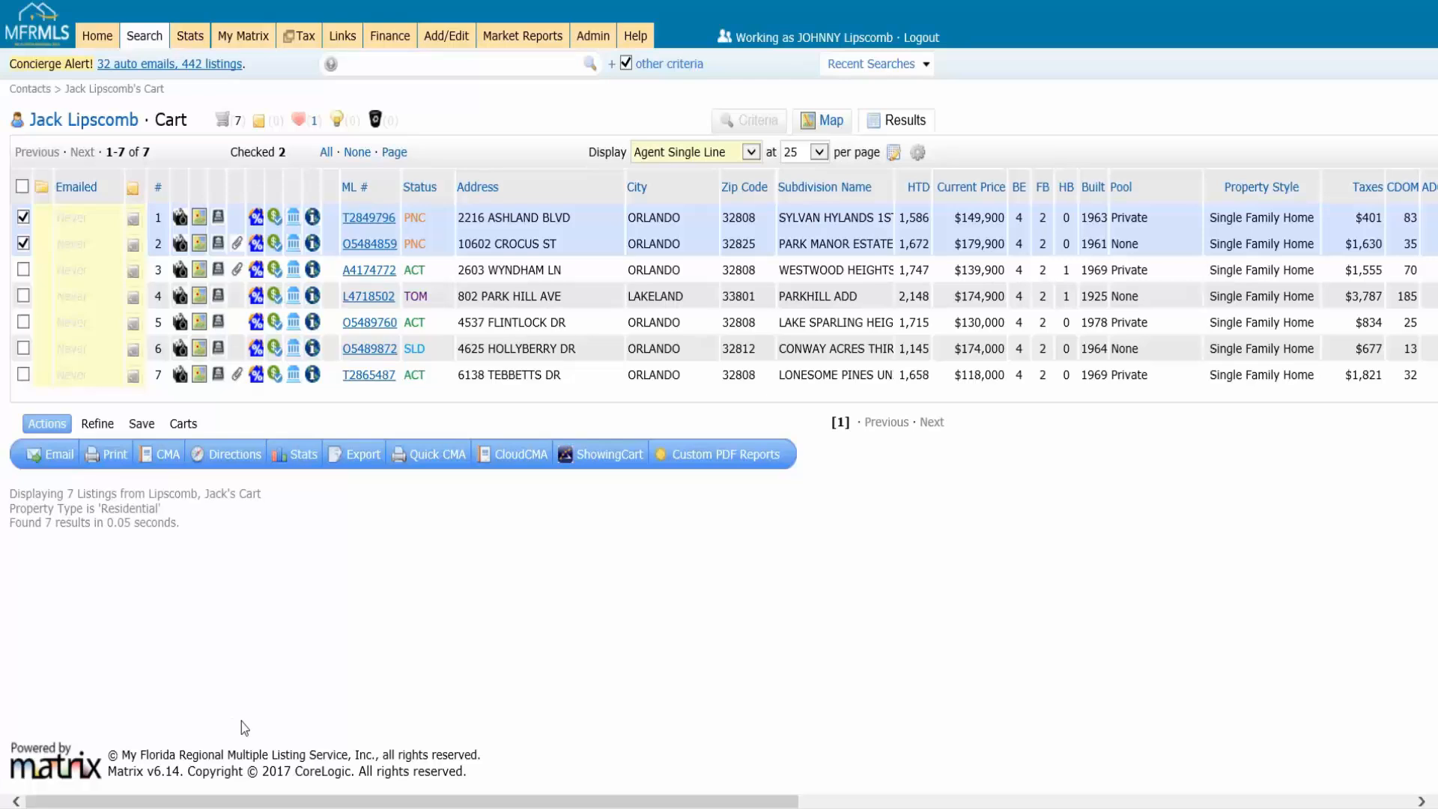
pyautogui.click(185, 425)
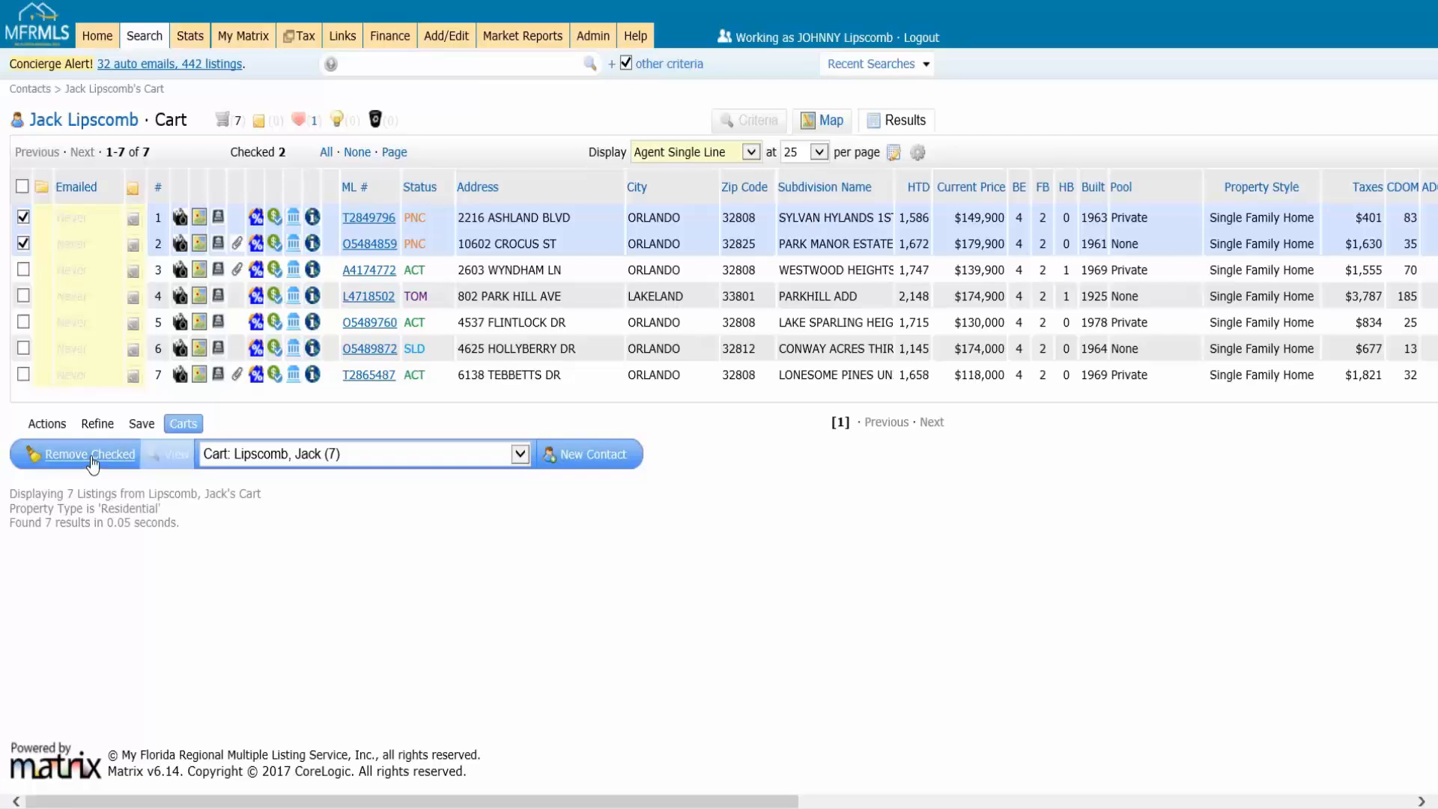
pyautogui.click(91, 460)
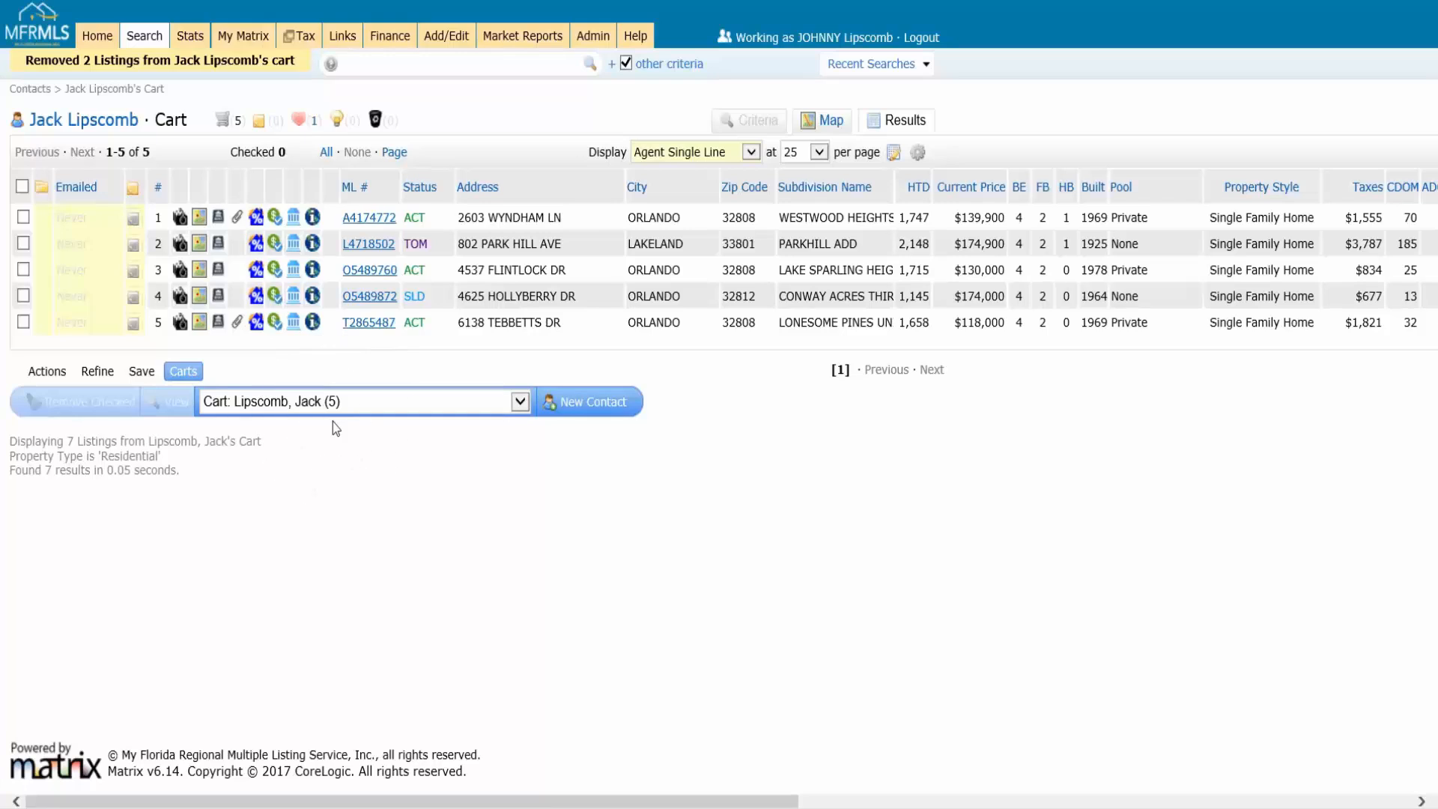
# Step: Open the saved Cross Property CMA last modified 02/21/2017 and display its selected comparables
pyautogui.moveTo(260, 41)
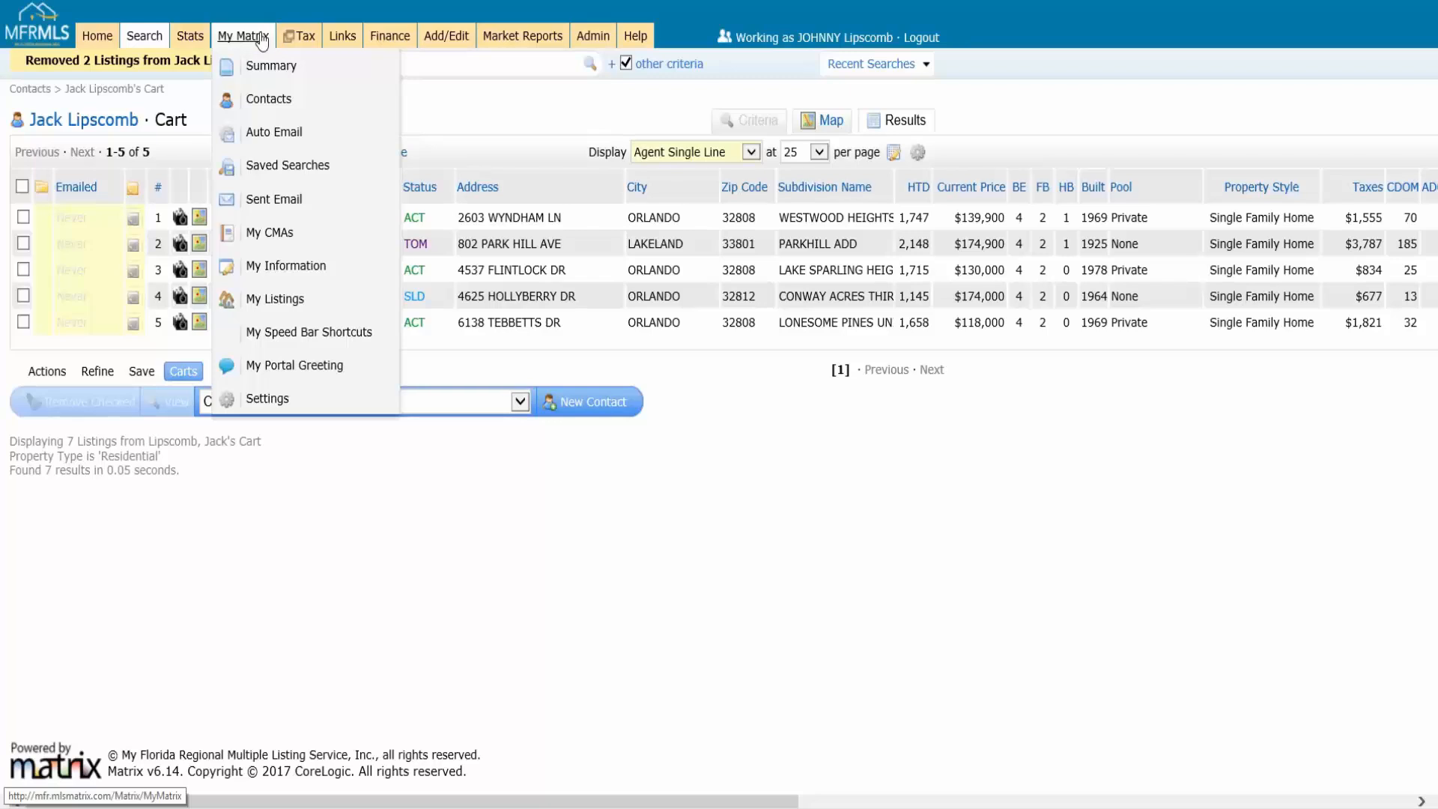
pyautogui.click(270, 234)
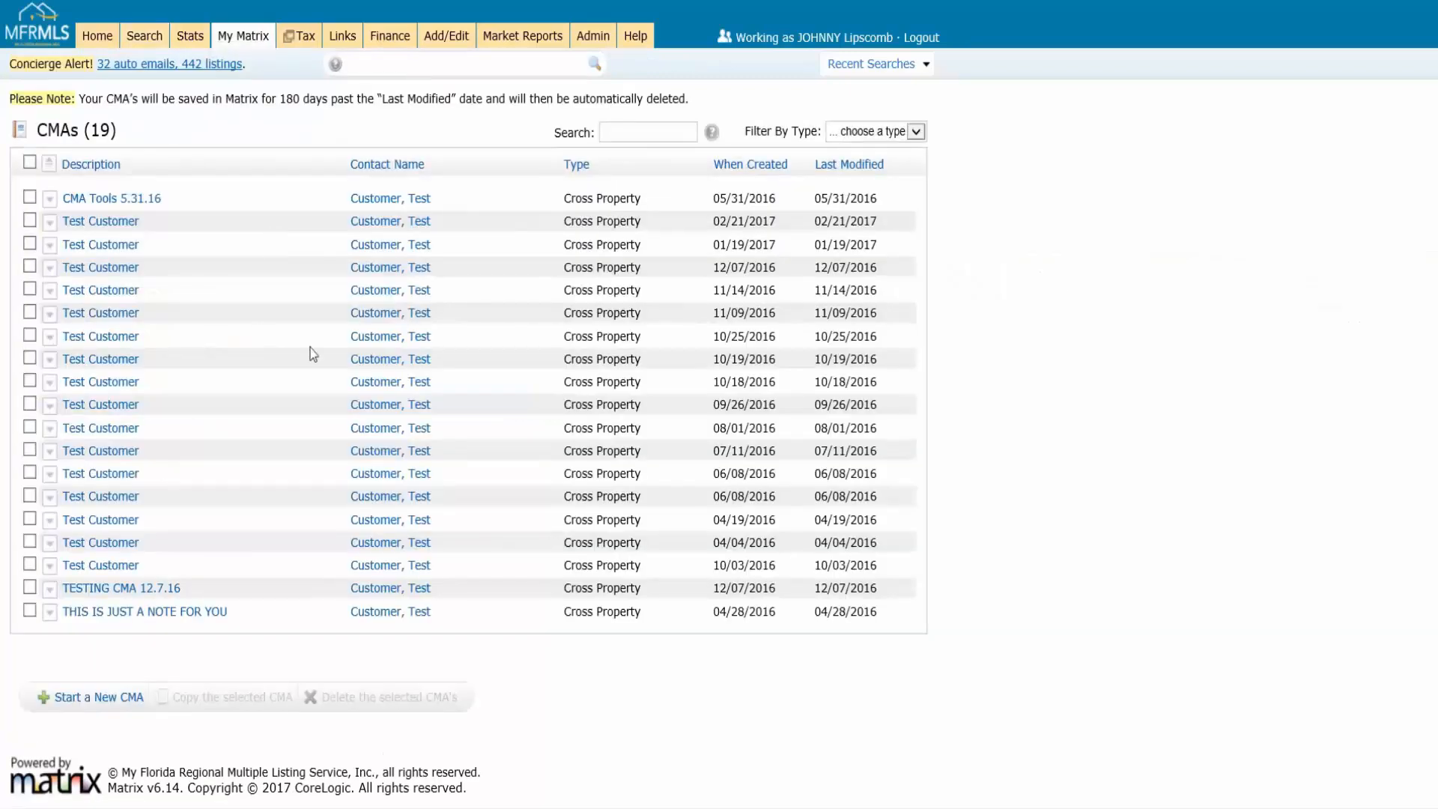
pyautogui.click(120, 226)
pyautogui.click(99, 499)
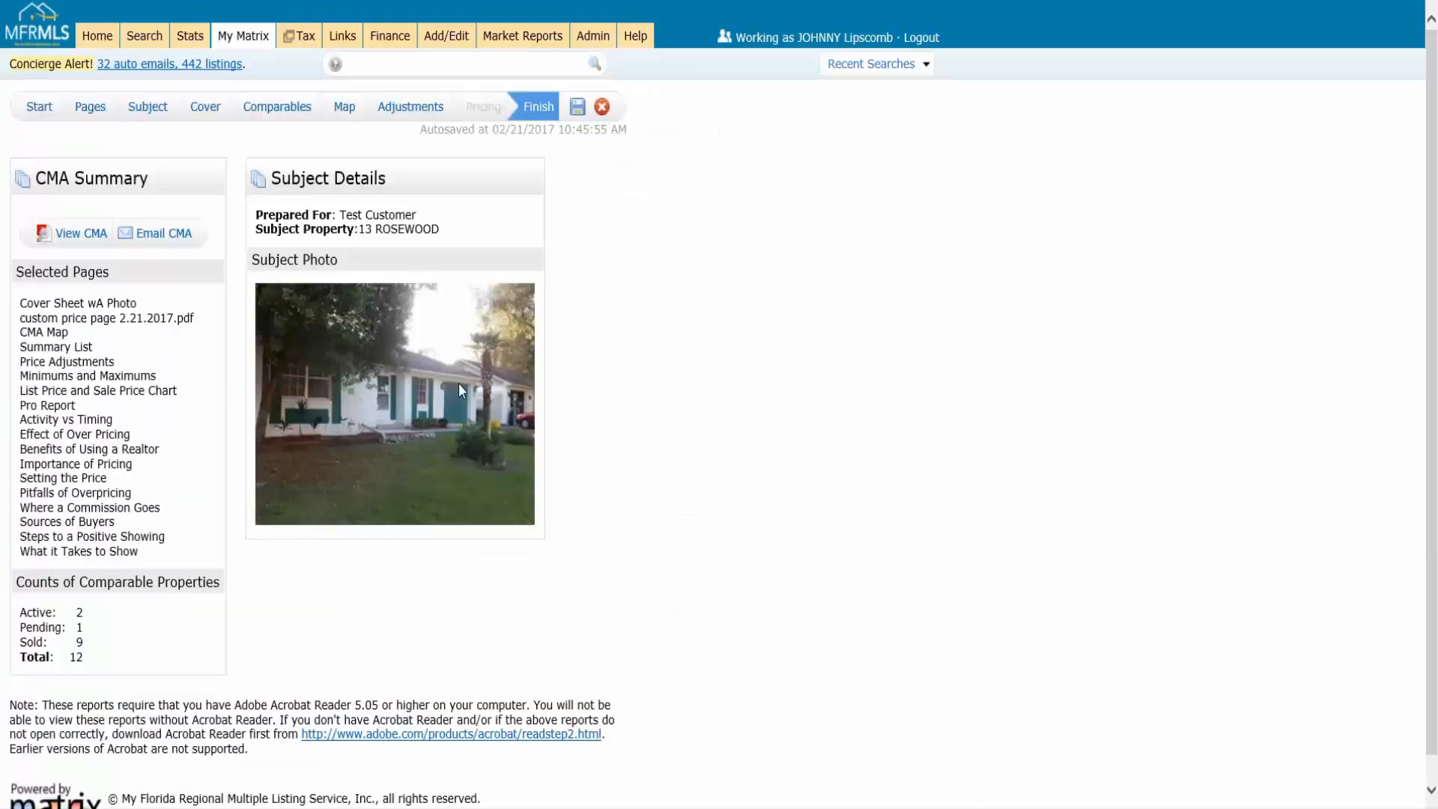
pyautogui.click(278, 107)
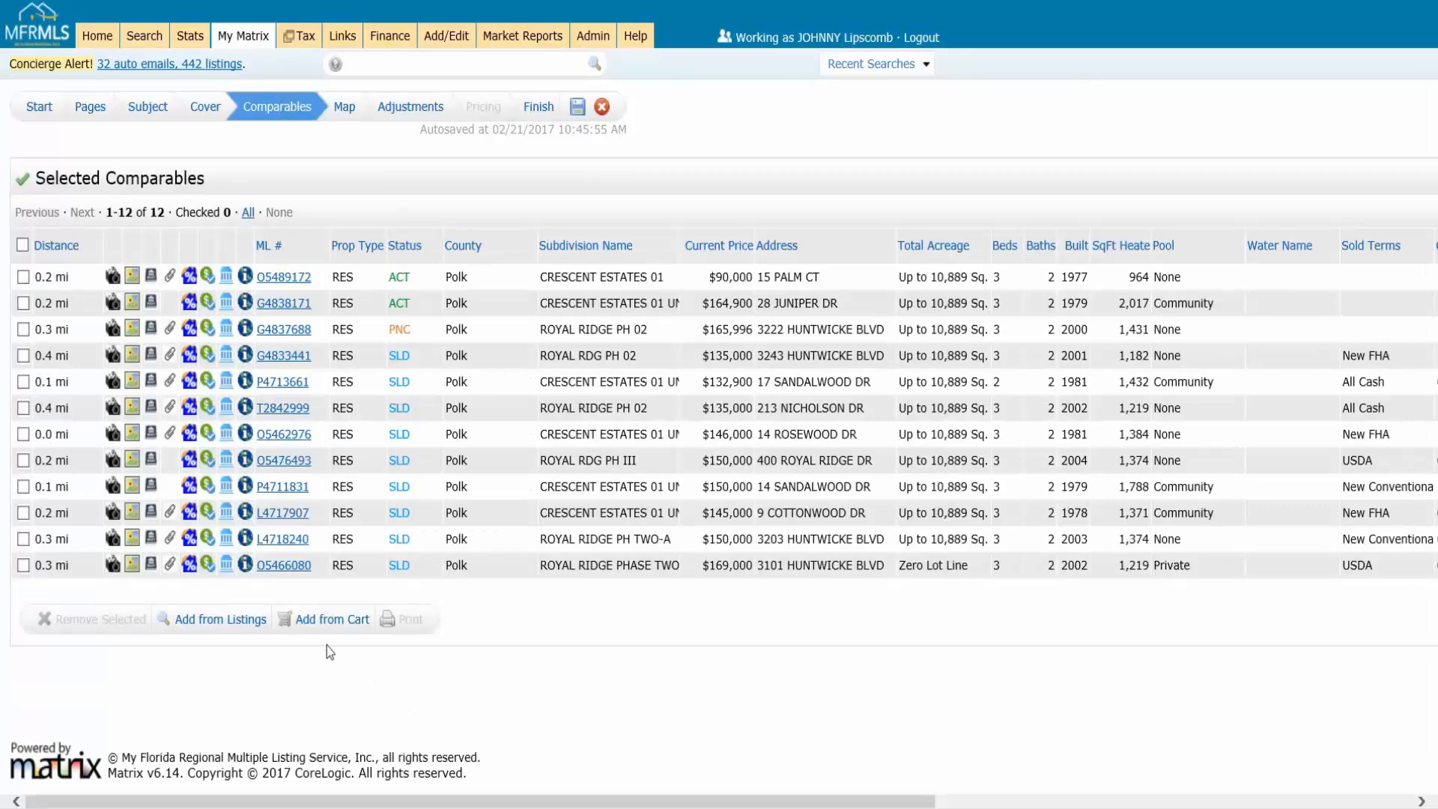